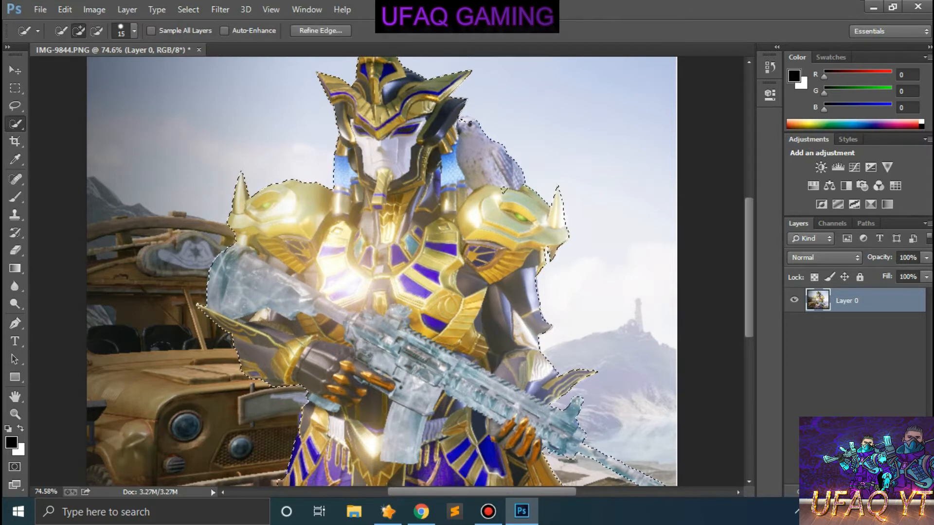
- Cut the selected armored character out of IMG-9844.PNG and close that image without saving
{"action": "key", "text": "ctrl+minus"}
{"action": "key", "text": "ctrl+minus"}
{"action": "key", "text": "ctrl+minus"}
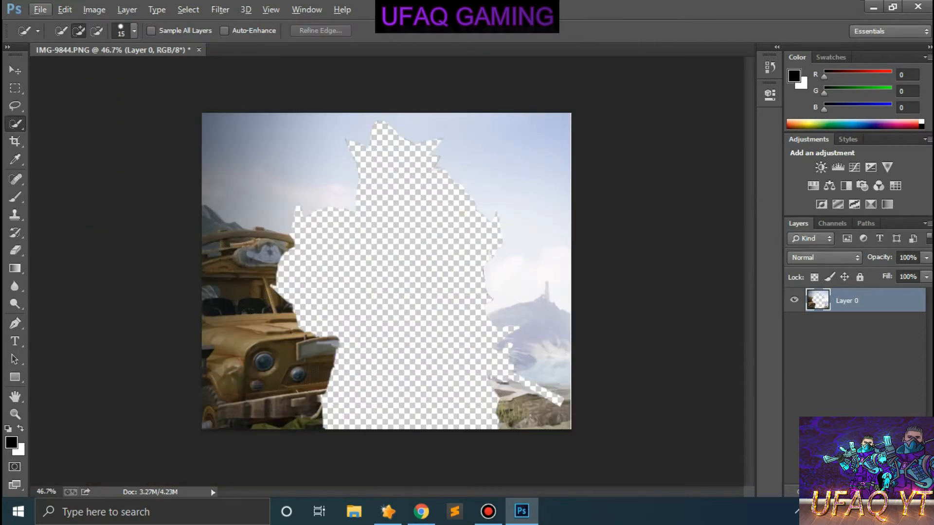
{"action": "left_click", "coordinate": [199, 50]}
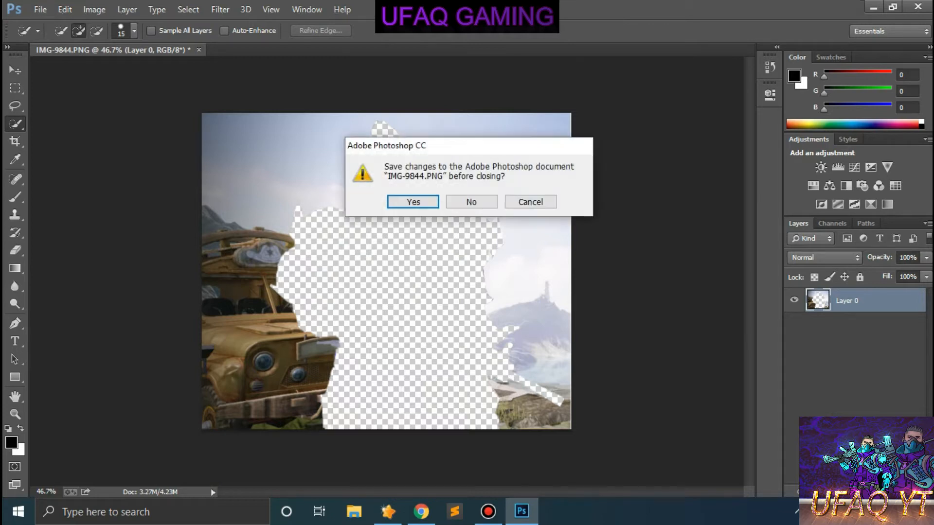
{"action": "left_click", "coordinate": [471, 202]}
- Create a new document 1200 pixels wide and 1000 pixels high at 200 pixels/inch
{"action": "left_click", "coordinate": [40, 9]}
{"action": "left_click", "coordinate": [45, 25]}
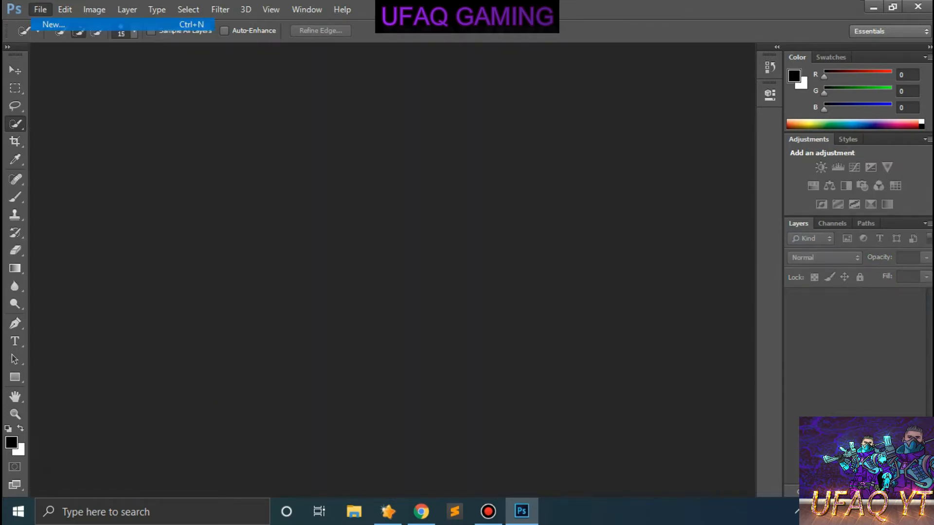
{"action": "key", "text": "Tab"}
{"action": "key", "text": "Tab"}
{"action": "type", "text": "1200"}
{"action": "key", "text": "Tab"}
{"action": "type", "text": "1000"}
{"action": "key", "text": "Tab"}
{"action": "key", "text": "Tab"}
{"action": "key", "text": "BackSpace"}
{"action": "type", "text": "200"}
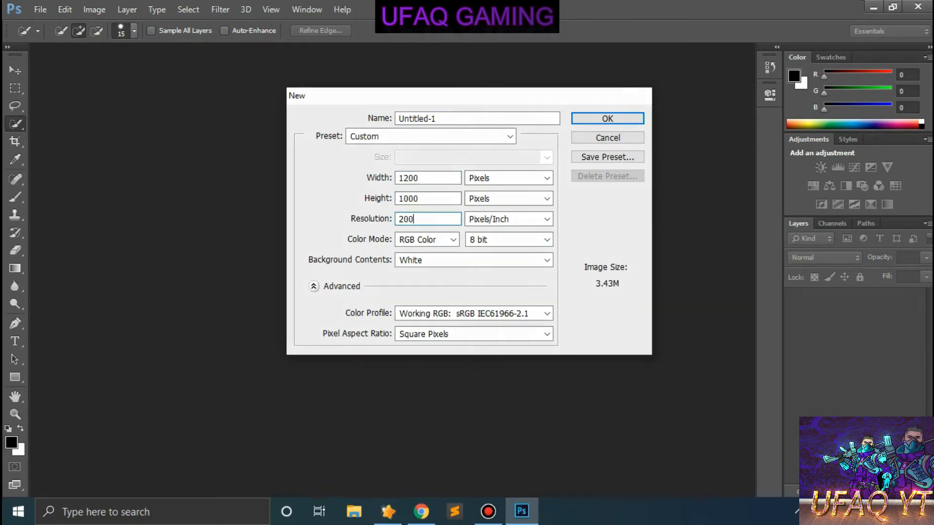
{"action": "key", "text": "Return"}
- Paste the cut-out character into the new document, scale it down and place it near the middle of the canvas
{"action": "key", "text": "ctrl+v"}
{"action": "key", "text": "ctrl+t"}
{"action": "left_click_drag", "start_coordinate": [257, 134], "coordinate": [293, 172]}
{"action": "left_click_drag", "start_coordinate": [365, 213], "coordinate": [368, 196]}
{"action": "left_click", "coordinate": [690, 31]}
{"action": "scroll", "coordinate": [386, 271], "scroll_direction": "up", "scroll_amount": 3}
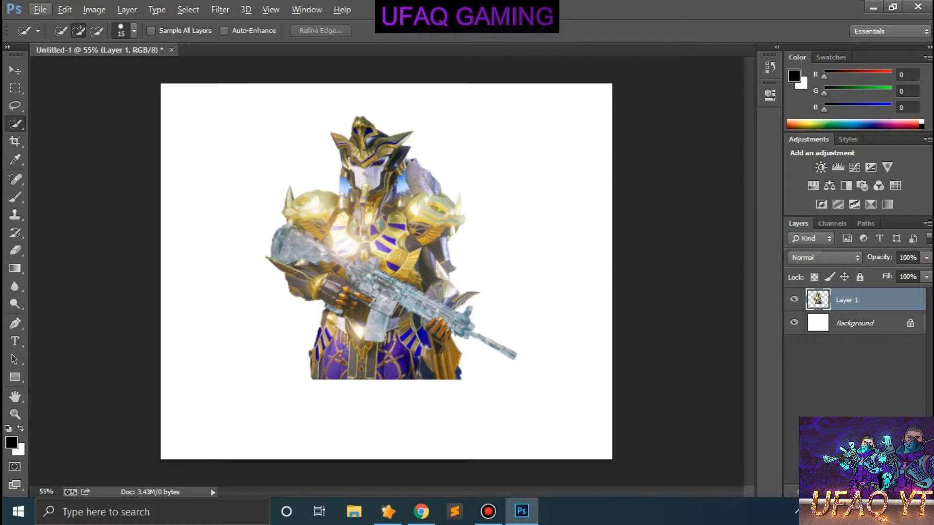
- Convert the locked Background into a regular layer named Layer 0 and make the character's layer active again
{"action": "double_click", "coordinate": [855, 324]}
{"action": "left_click", "coordinate": [583, 160]}
{"action": "left_click", "coordinate": [856, 301]}
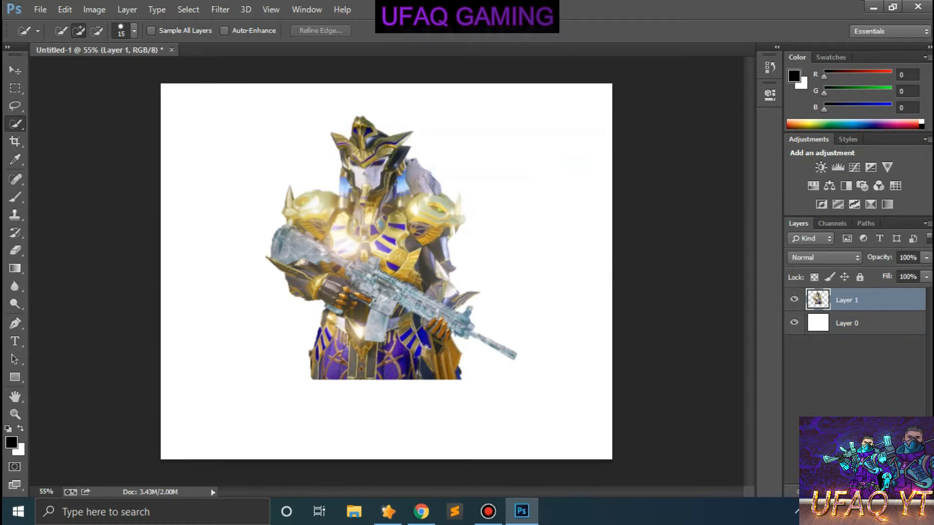
- Open background, DG Photoshop (5) and DG Photoshop (6) from the Texts and BGs folder, accepting the missing fonts
{"action": "left_click", "coordinate": [40, 9]}
{"action": "left_click", "coordinate": [55, 37]}
{"action": "left_click", "coordinate": [64, 123]}
{"action": "left_click", "coordinate": [59, 106]}
{"action": "left_click", "coordinate": [64, 124]}
{"action": "scroll", "coordinate": [168, 285], "scroll_direction": "down", "scroll_amount": 3}
{"action": "double_click", "coordinate": [162, 279]}
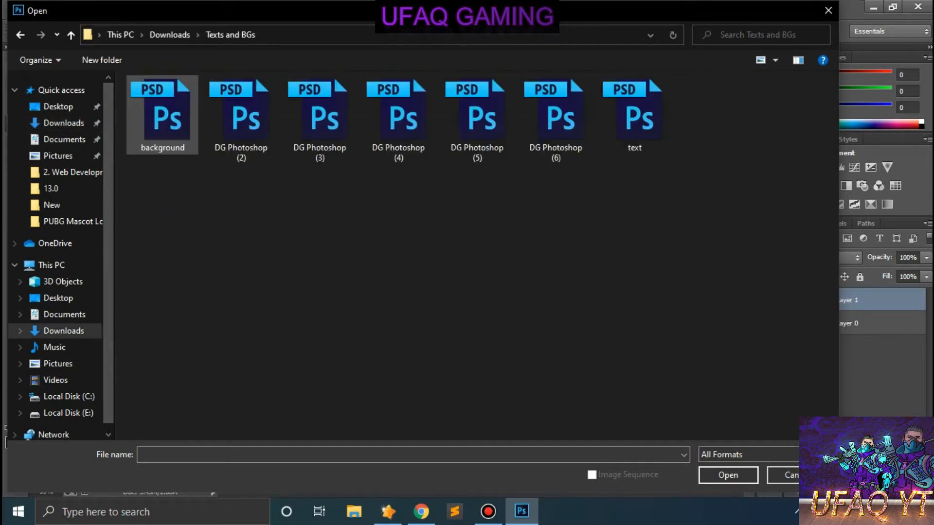
{"action": "left_click", "coordinate": [162, 115]}
{"action": "left_click", "coordinate": [477, 120], "text": "ctrl"}
{"action": "left_click", "coordinate": [556, 119], "text": "ctrl"}
{"action": "key", "text": "Return"}
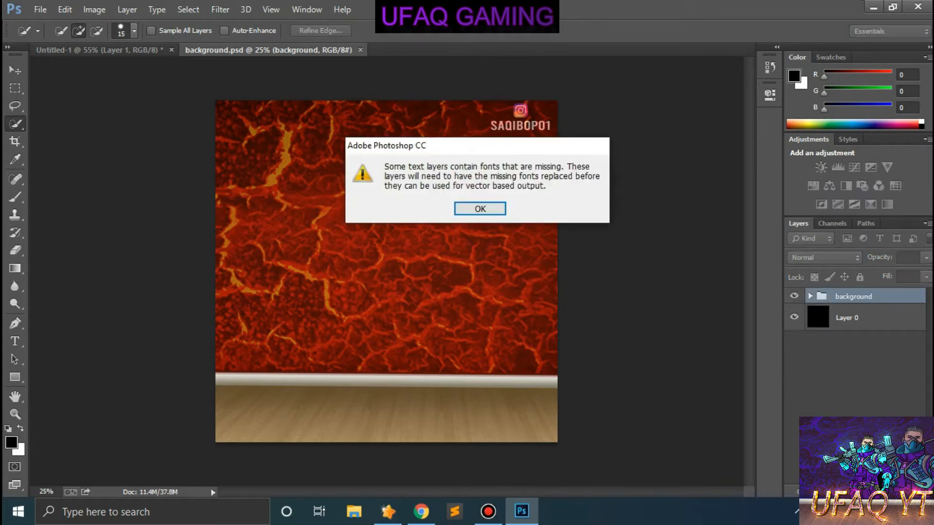
{"action": "left_click", "coordinate": [489, 209]}
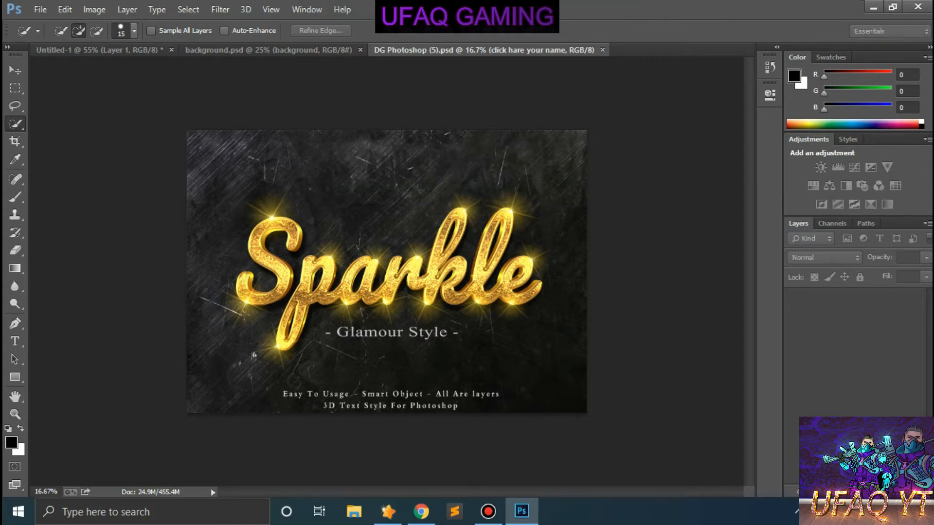
{"action": "left_click", "coordinate": [480, 209]}
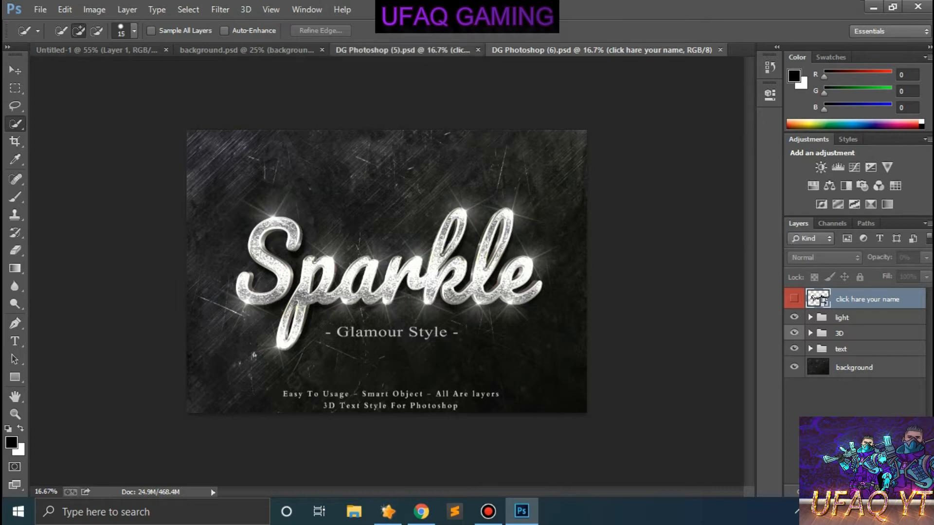
- Copy the lava texture and background layers from background.psd into Untitled-1 and close background.psd without saving
{"action": "left_click", "coordinate": [403, 51]}
{"action": "left_click", "coordinate": [247, 50]}
{"action": "left_click_drag", "start_coordinate": [247, 50], "coordinate": [331, 159]}
{"action": "left_click", "coordinate": [100, 50]}
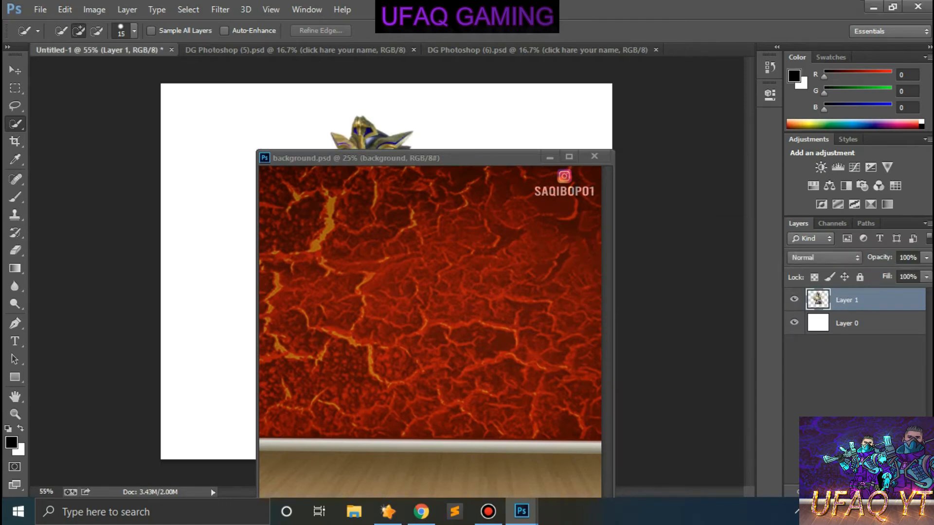
{"action": "left_click_drag", "start_coordinate": [389, 159], "coordinate": [385, 59]}
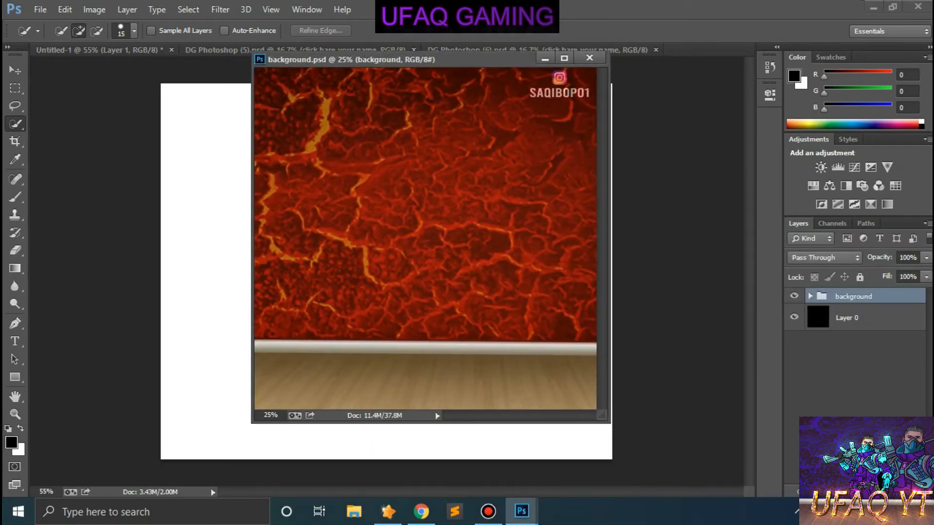
{"action": "left_click", "coordinate": [811, 297]}
{"action": "left_click_drag", "start_coordinate": [871, 317], "coordinate": [682, 292]}
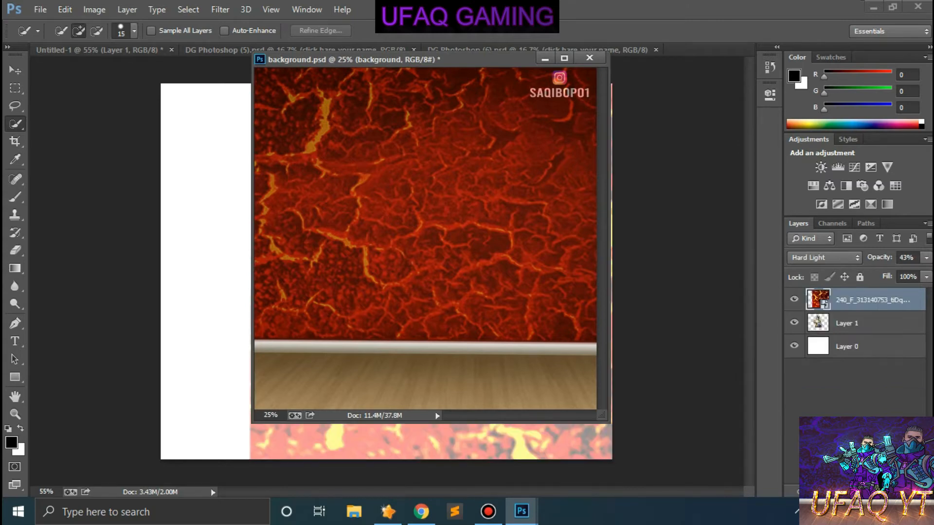
{"action": "left_click_drag", "start_coordinate": [868, 344], "coordinate": [663, 265]}
{"action": "left_click", "coordinate": [590, 58]}
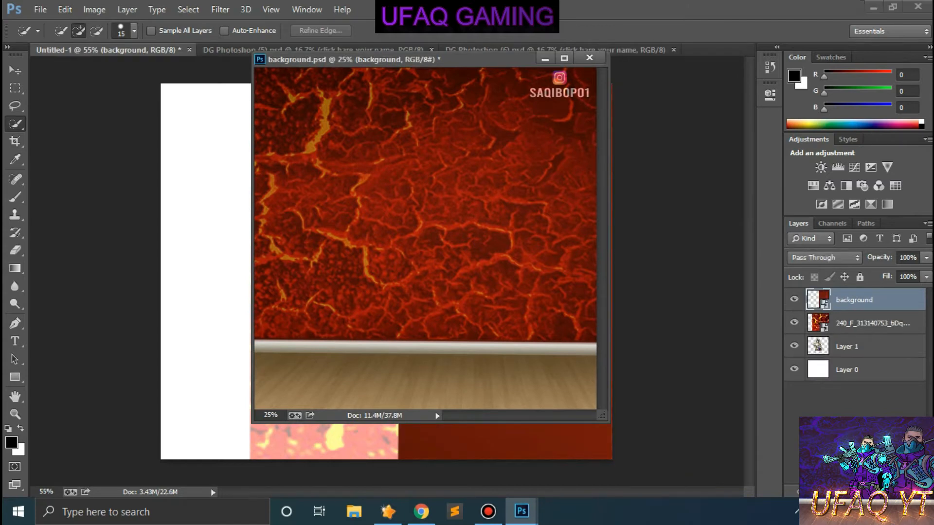
{"action": "left_click", "coordinate": [471, 202]}
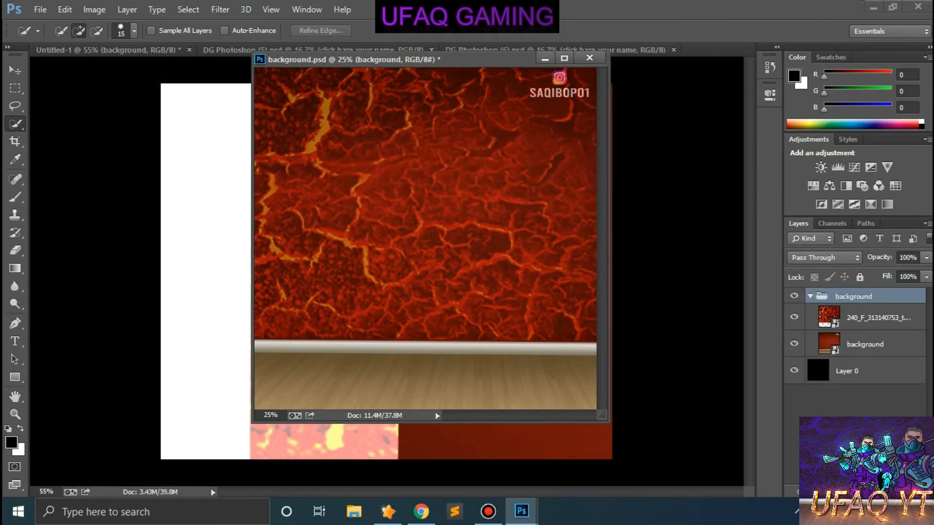
- Compare the gold and silver Sparkle templates and close the silver one, DG Photoshop (6).psd
{"action": "left_click", "coordinate": [321, 50]}
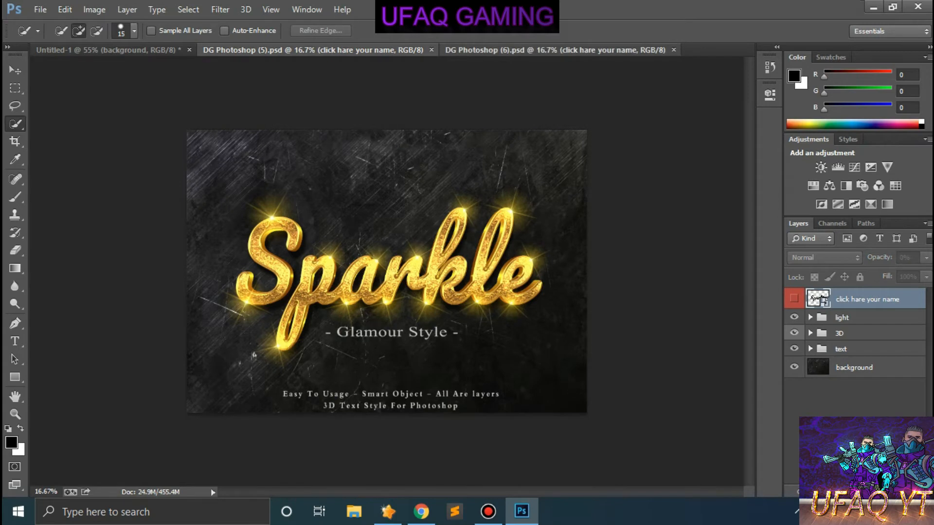
{"action": "key", "text": "ctrl+Tab"}
{"action": "key", "text": "ctrl+shift+Tab"}
{"action": "key", "text": "ctrl+Tab"}
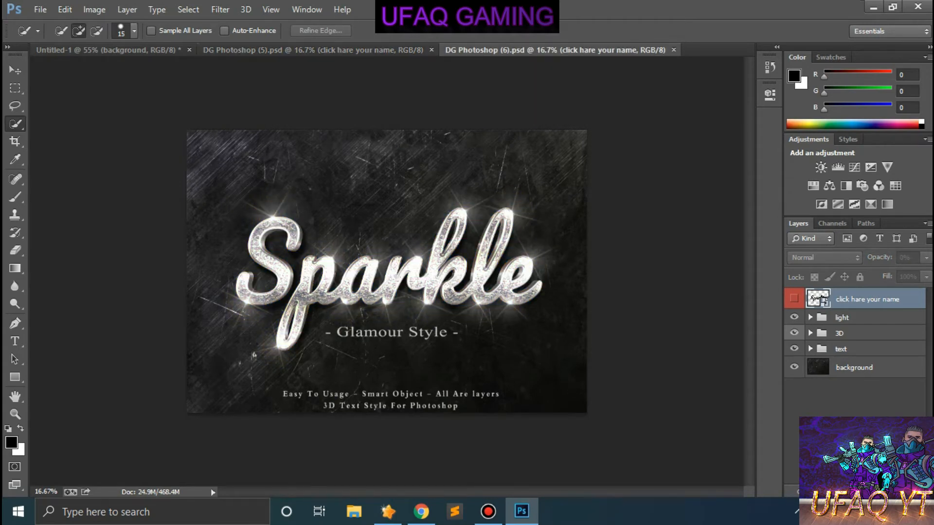
{"action": "key", "text": "ctrl+w"}
{"action": "left_click_drag", "start_coordinate": [272, 50], "coordinate": [313, 50]}
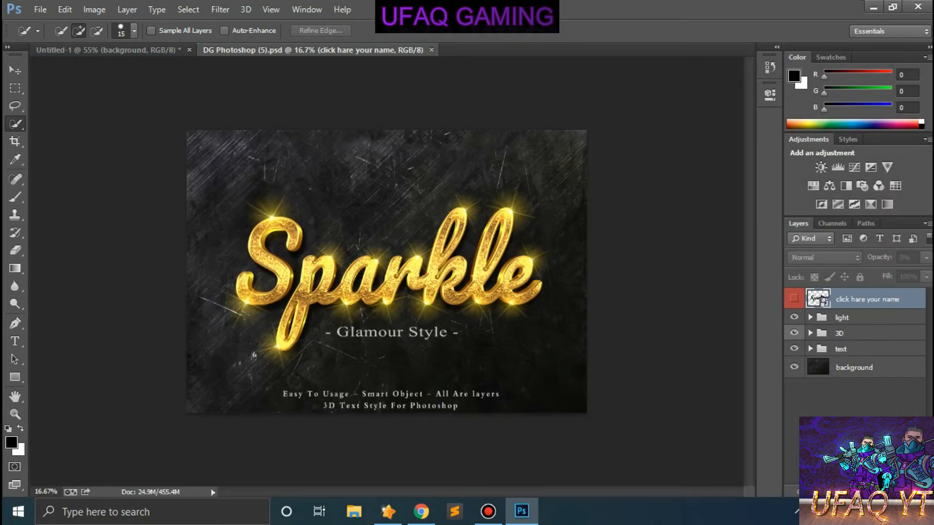
- Open the contents of the "click hare your name" smart object in DG Photoshop (5).psd
{"action": "double_click", "coordinate": [823, 300]}
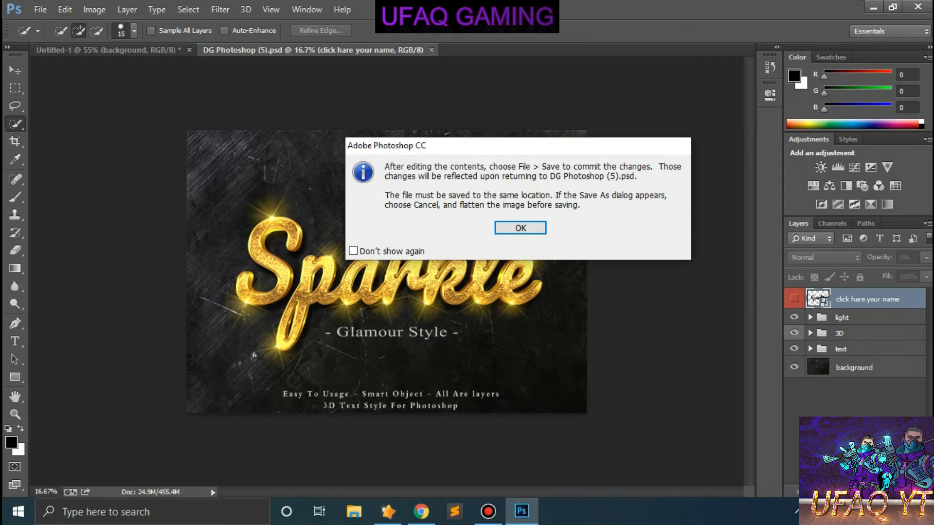
{"action": "key", "text": "Return"}
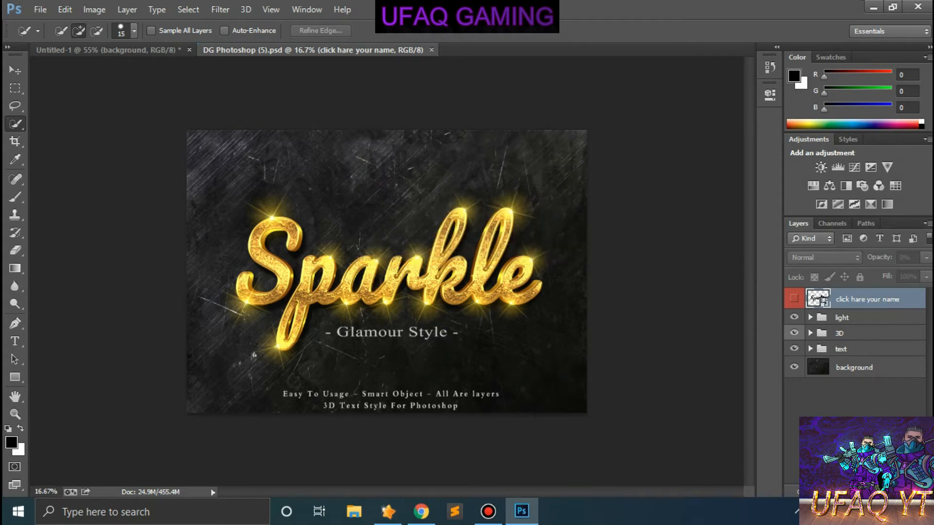
{"action": "key", "text": "Return"}
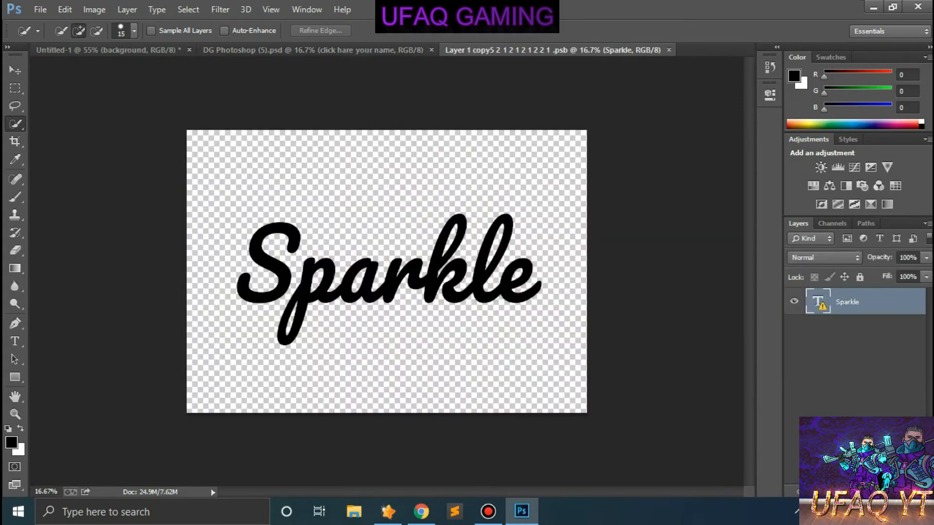
- Replace the text "Sparkle" with "UFAQ YT" in the smart object's text layer
{"action": "key", "text": "t"}
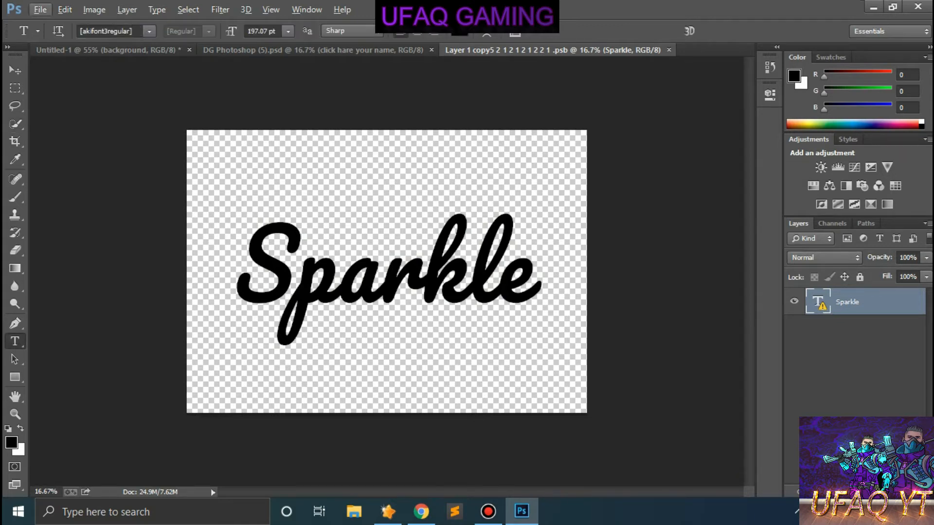
{"action": "key", "text": "ctrl+0"}
{"action": "left_click", "coordinate": [389, 287]}
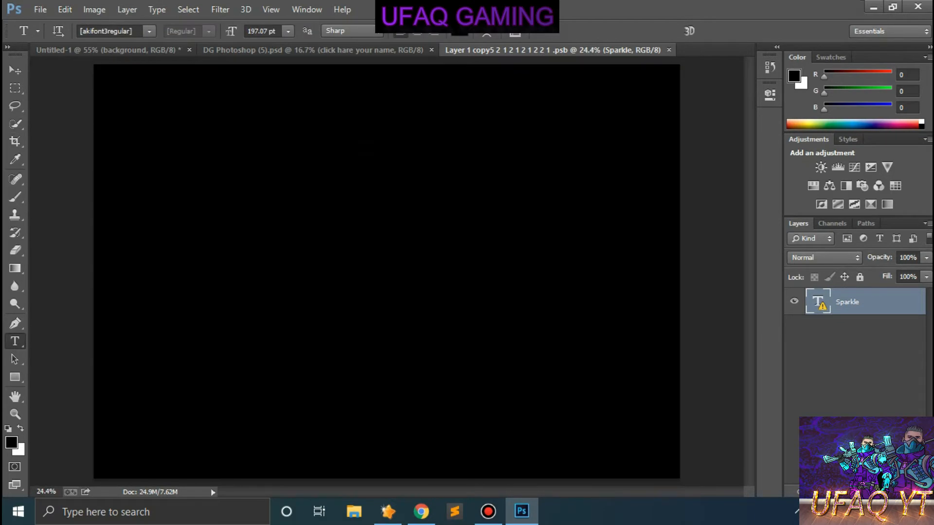
{"action": "left_click", "coordinate": [444, 228]}
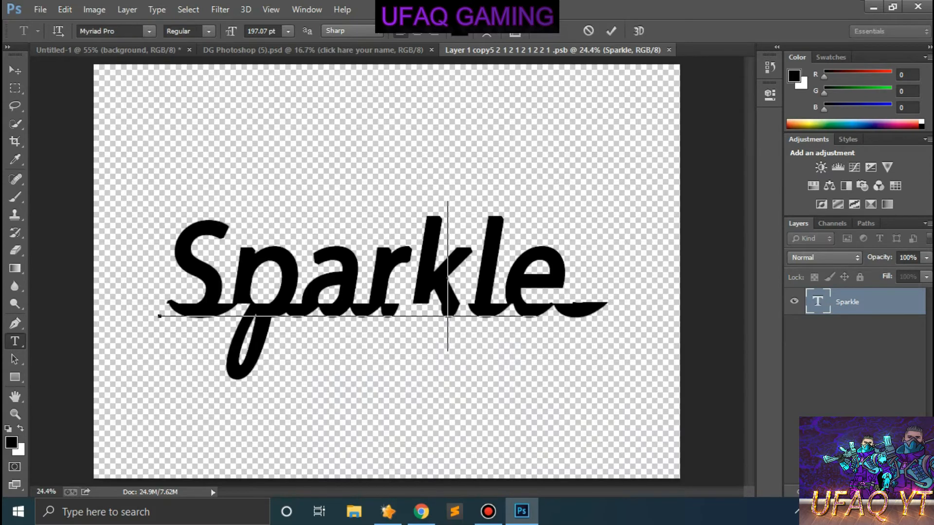
{"action": "scroll", "coordinate": [408, 267], "scroll_direction": "up", "scroll_amount": 1}
{"action": "left_click", "coordinate": [403, 275]}
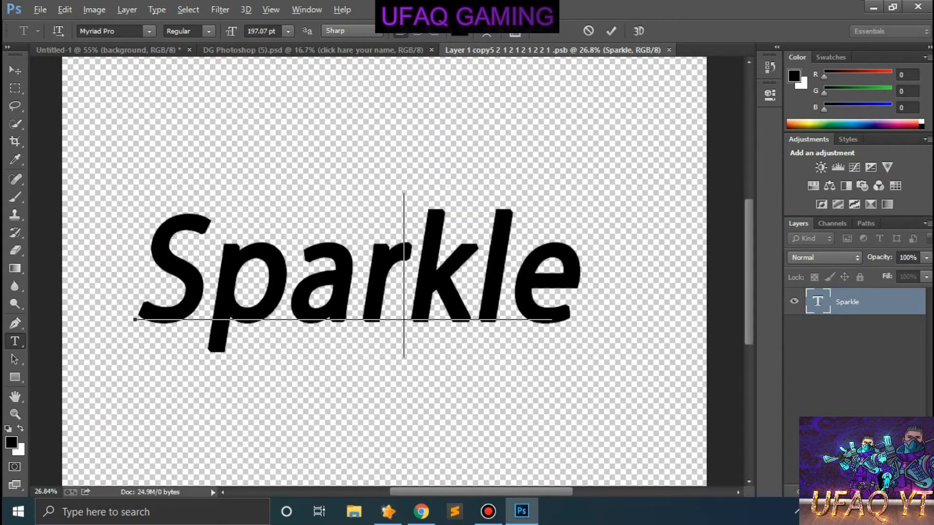
{"action": "key", "text": "Delete"}
{"action": "left_click_drag", "start_coordinate": [516, 279], "coordinate": [141, 279]}
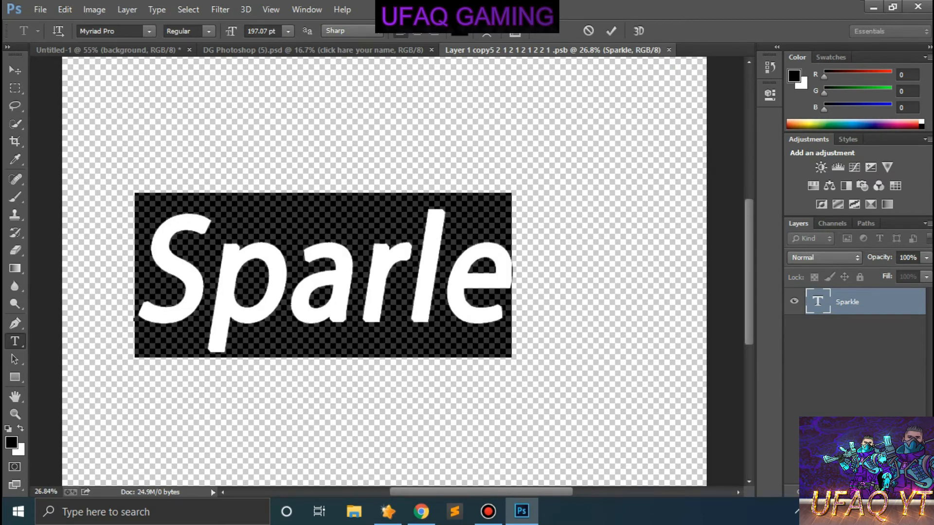
{"action": "left_click", "coordinate": [382, 275]}
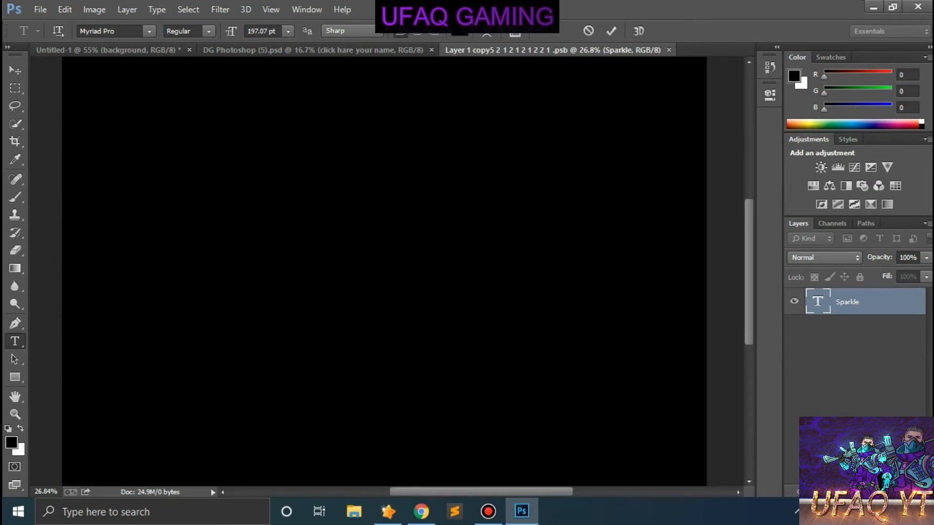
{"action": "type", "text": "UFAQ YT"}
{"action": "left_click", "coordinate": [611, 31]}
- Save the edited smart object contents and close them to update the gold text template
{"action": "scroll", "coordinate": [388, 271], "scroll_direction": "down", "scroll_amount": 1}
{"action": "key", "text": "ctrl+s"}
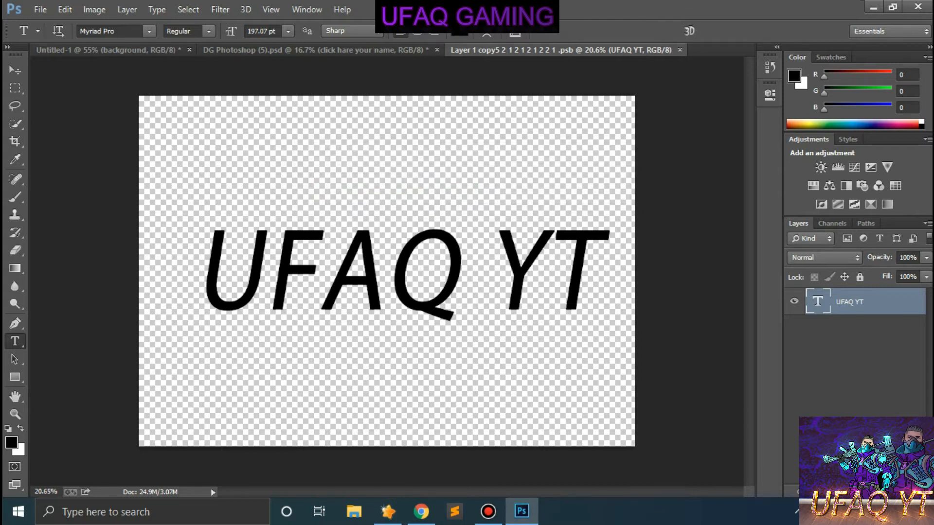
{"action": "key", "text": "ctrl+w"}
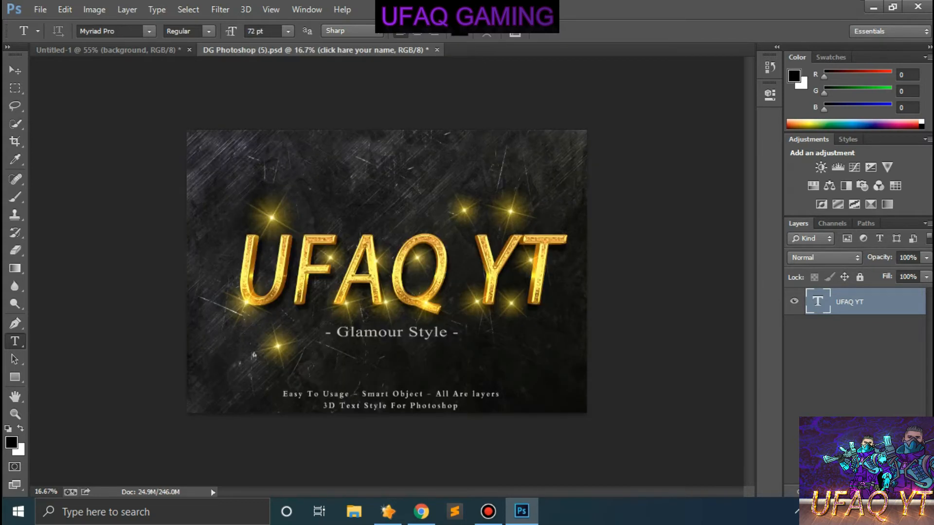
- Copy the 3D text group and the Light copy 13 sparkle from DG Photoshop (5).psd into Untitled-1, closing the template without saving
{"action": "left_click_drag", "start_coordinate": [316, 50], "coordinate": [324, 100]}
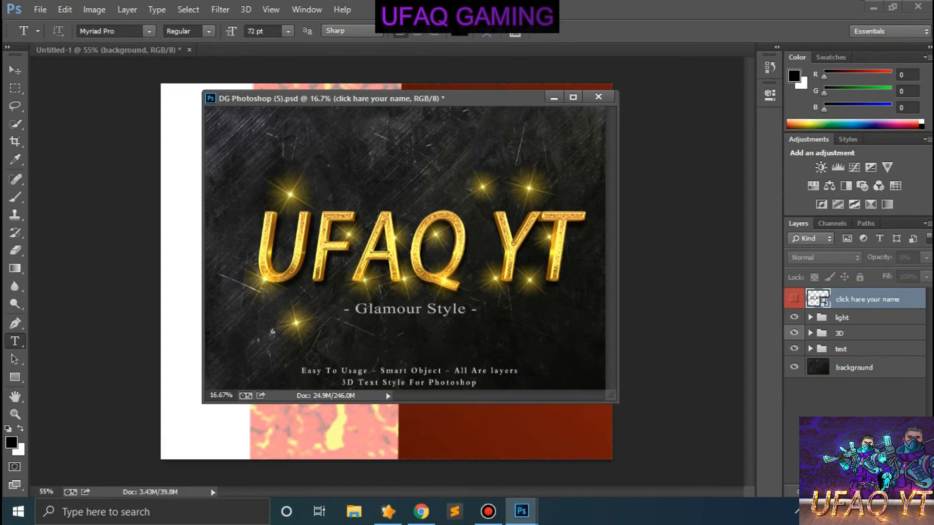
{"action": "left_click_drag", "start_coordinate": [839, 334], "coordinate": [681, 311]}
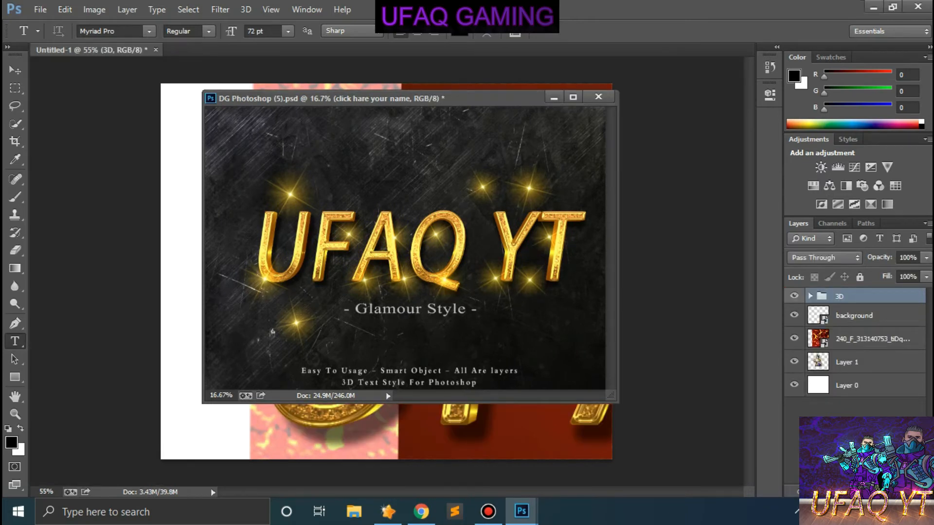
{"action": "left_click", "coordinate": [811, 318]}
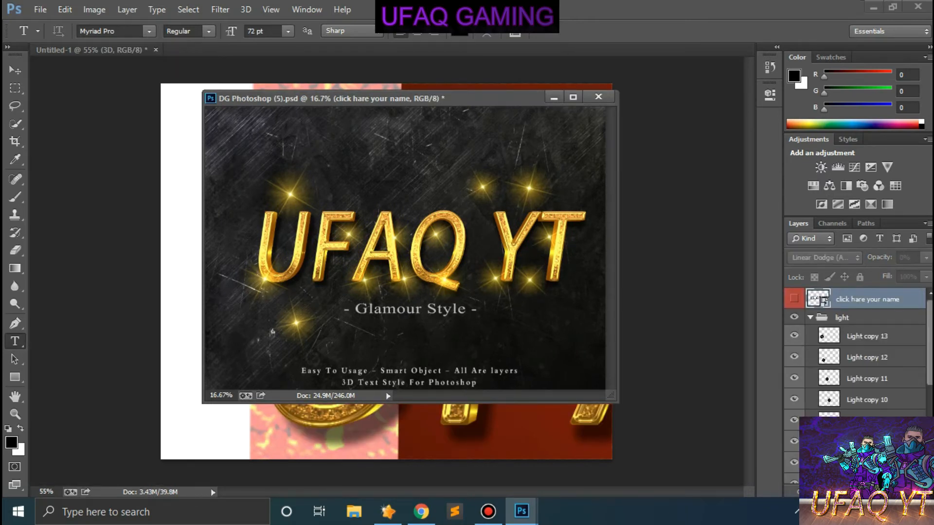
{"action": "left_click", "coordinate": [867, 336]}
{"action": "key", "text": "ctrl+a"}
{"action": "left_click", "coordinate": [599, 96]}
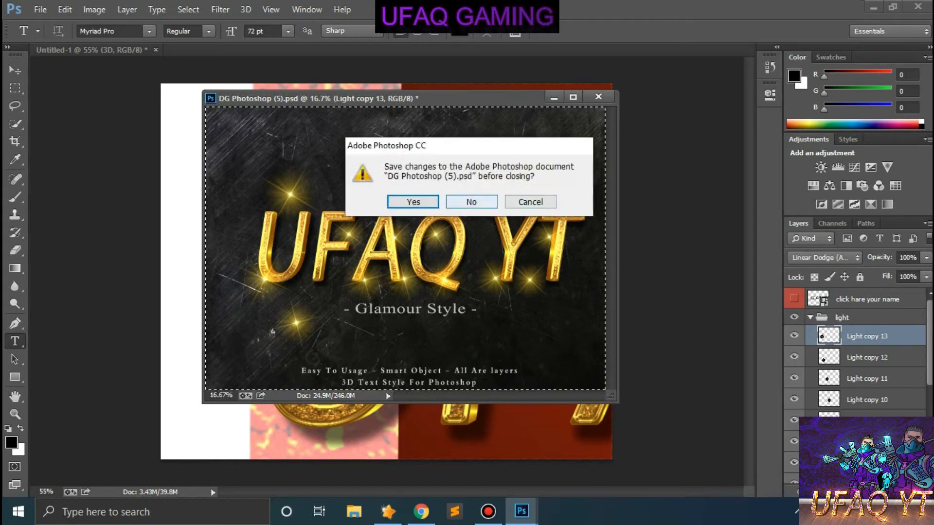
{"action": "left_click", "coordinate": [472, 201]}
{"action": "key", "text": "ctrl+v"}
- Rasterize the background smart object layer in Untitled-1
{"action": "right_click", "coordinate": [849, 300]}
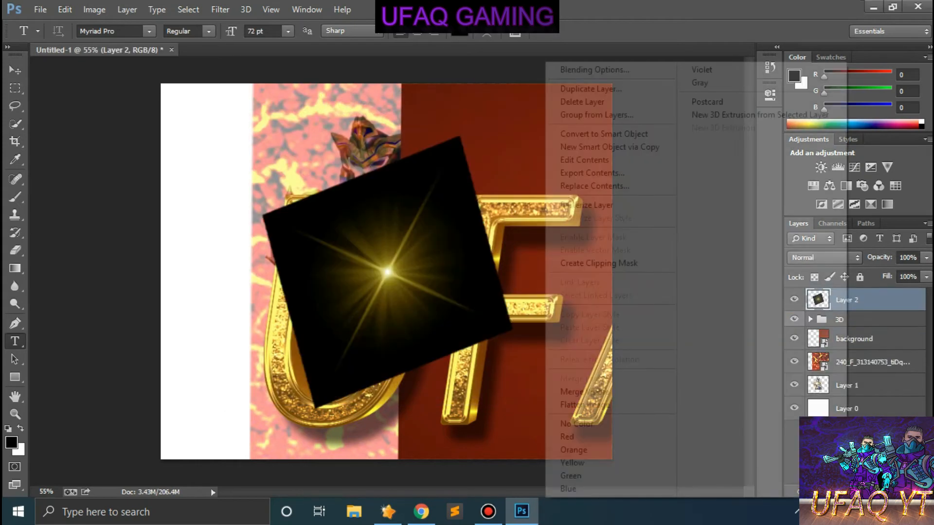
{"action": "left_click", "coordinate": [608, 205]}
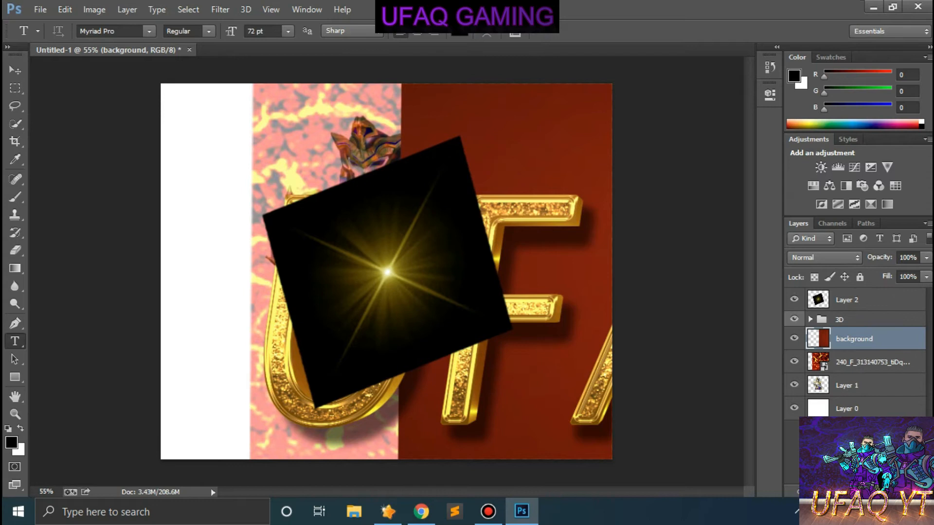
- Rasterize the lava image layer and hide the sparkle image on Layer 2
{"action": "right_click", "coordinate": [858, 363]}
{"action": "left_click", "coordinate": [598, 205]}
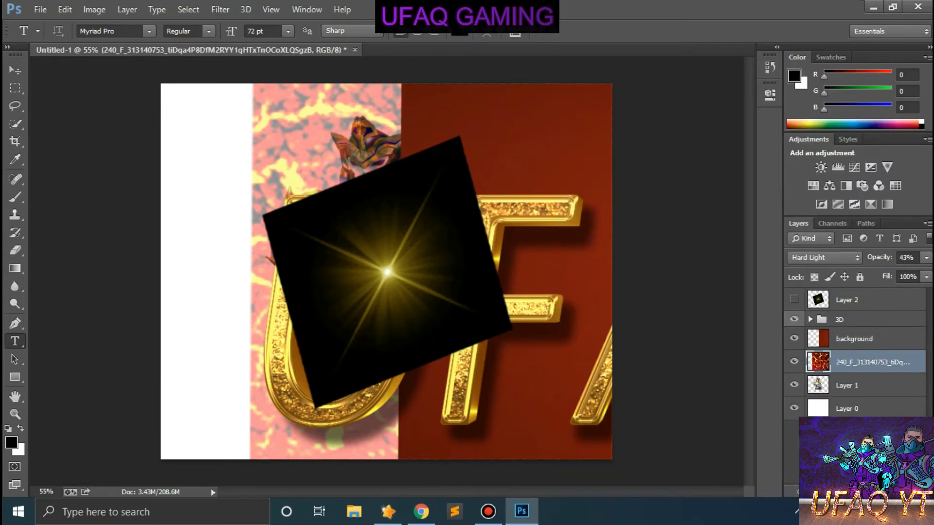
{"action": "key", "text": "ctrl+t"}
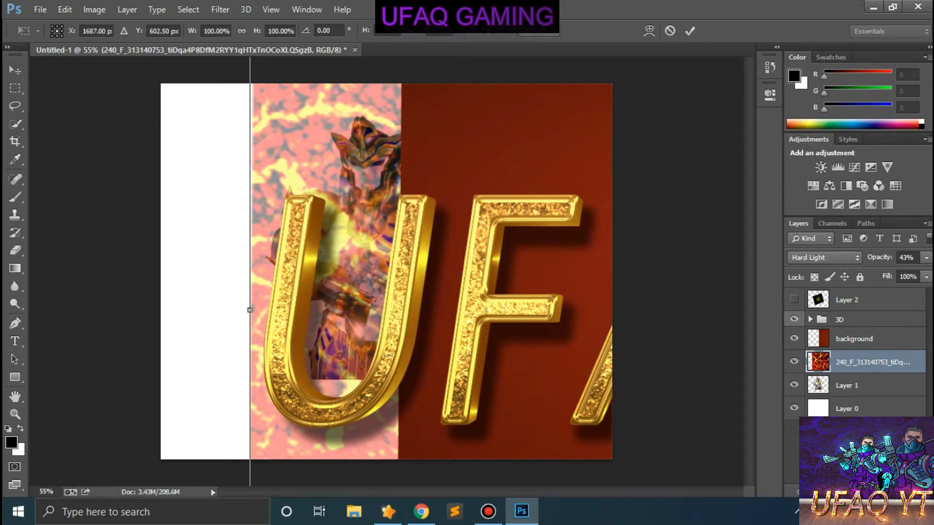
{"action": "left_click", "coordinate": [690, 30]}
- Move the character layer (Layer 1) above the background layer, directly beneath the 3D text group
{"action": "left_click_drag", "start_coordinate": [856, 385], "coordinate": [847, 299]}
{"action": "left_click", "coordinate": [856, 339]}
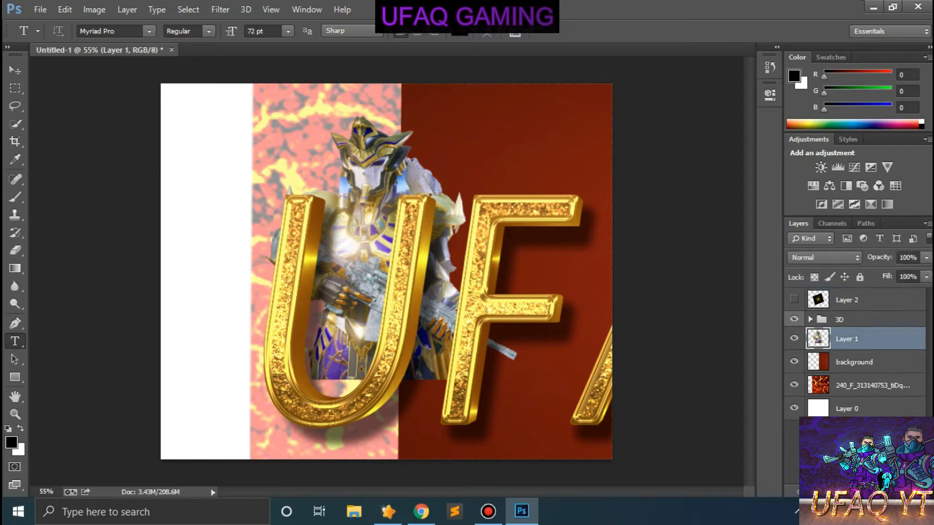
{"action": "key", "text": "ctrl+alt+z"}
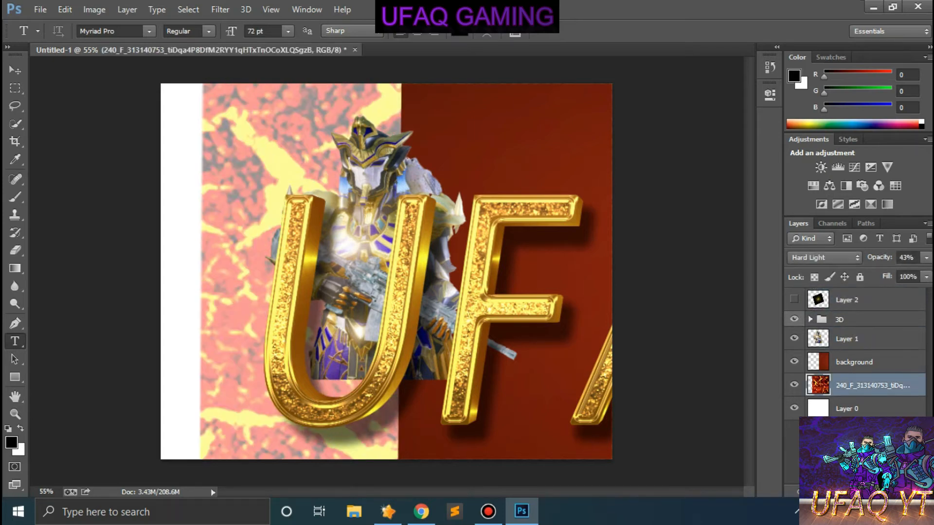
- Place the lava layer directly above the background layer and position both so they fill the whole canvas
{"action": "left_click", "coordinate": [863, 363]}
{"action": "left_click_drag", "start_coordinate": [863, 385], "coordinate": [864, 352]}
{"action": "left_click", "coordinate": [863, 385]}
{"action": "left_click_drag", "start_coordinate": [402, 264], "coordinate": [413, 328]}
{"action": "left_click", "coordinate": [871, 362]}
{"action": "left_click_drag", "start_coordinate": [519, 305], "coordinate": [508, 283]}
{"action": "left_click", "coordinate": [822, 387]}
{"action": "left_click_drag", "start_coordinate": [567, 370], "coordinate": [611, 326]}
{"action": "key", "text": "shift+alt+h"}
{"action": "key", "text": "alt+bracketright"}
{"action": "mouse_move", "coordinate": [613, 289]}
{"action": "left_mouse_down"}
{"action": "mouse_move", "coordinate": [605, 313]}
{"action": "mouse_move", "coordinate": [609, 302]}
{"action": "left_mouse_up"}
{"action": "left_click", "coordinate": [613, 327], "text": "ctrl"}
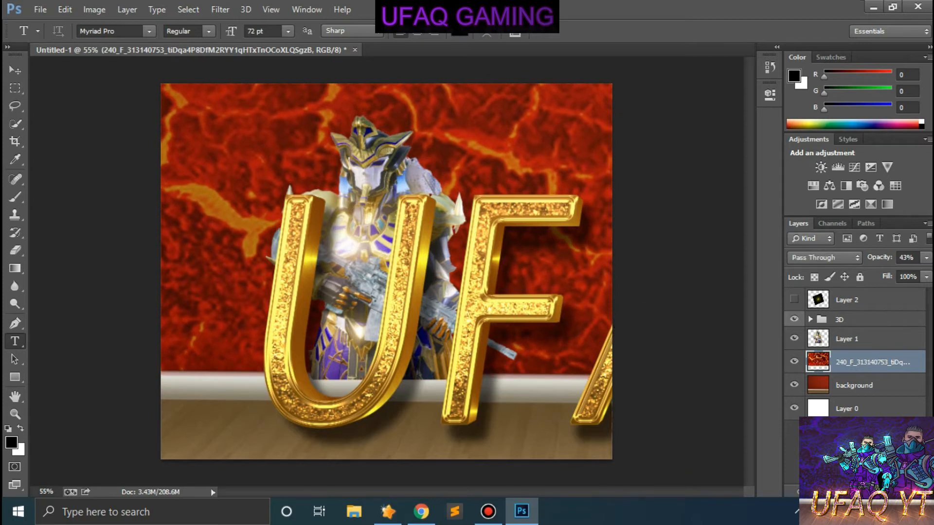
- Scale the 3D text group down to 64.70% and shift it so the first four letters fit on the canvas
{"action": "key", "text": "ctrl+t"}
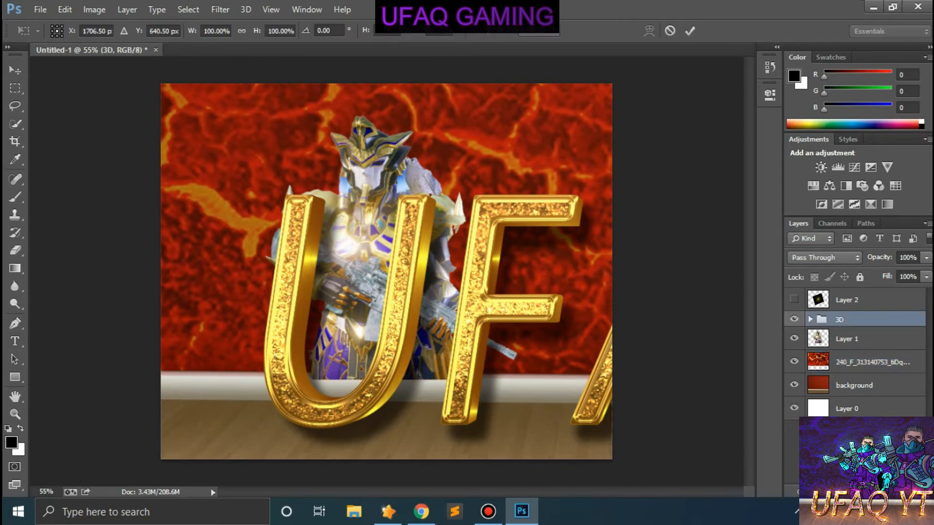
{"action": "left_click_drag", "start_coordinate": [263, 191], "coordinate": [389, 222]}
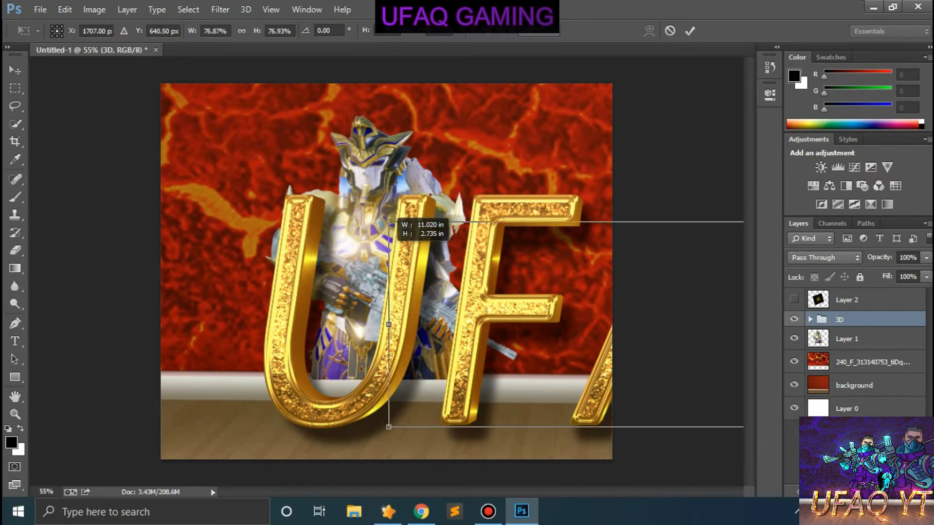
{"action": "left_click_drag", "start_coordinate": [596, 300], "coordinate": [324, 245]}
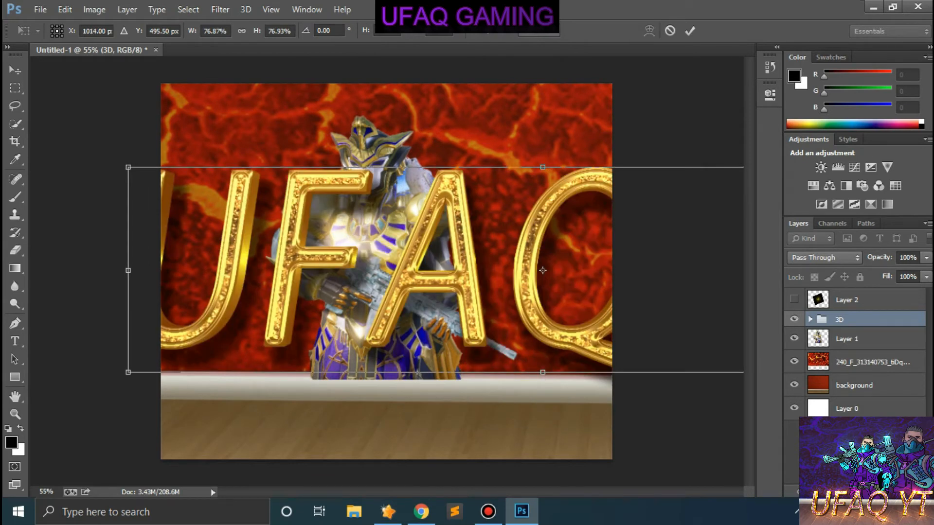
{"action": "left_click_drag", "start_coordinate": [128, 168], "coordinate": [193, 184]}
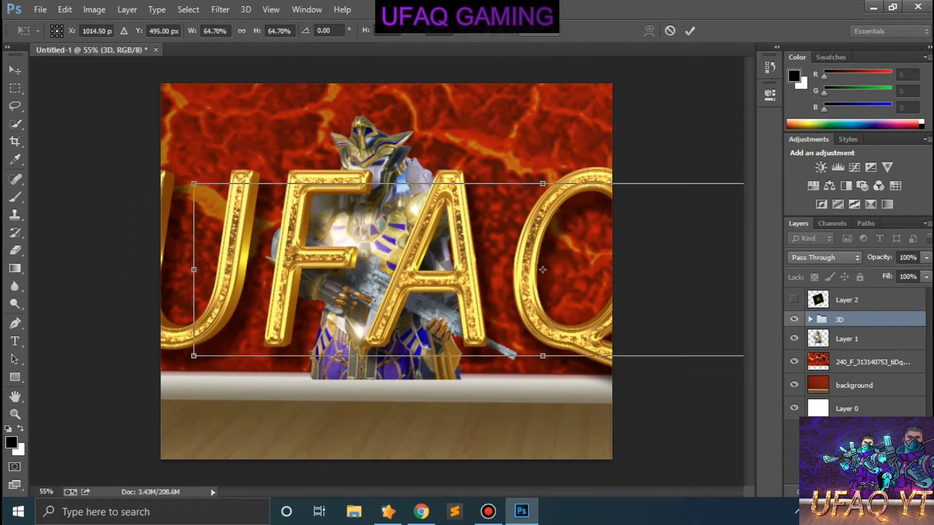
{"action": "key", "text": "Left"}
{"action": "key", "text": "Left"}
{"action": "key", "text": "Left"}
{"action": "key", "text": "Left"}
{"action": "key", "text": "Left"}
{"action": "key", "text": "Left"}
{"action": "key", "text": "Left"}
{"action": "left_click_drag", "start_coordinate": [398, 233], "coordinate": [405, 234]}
{"action": "left_click", "coordinate": [690, 31]}
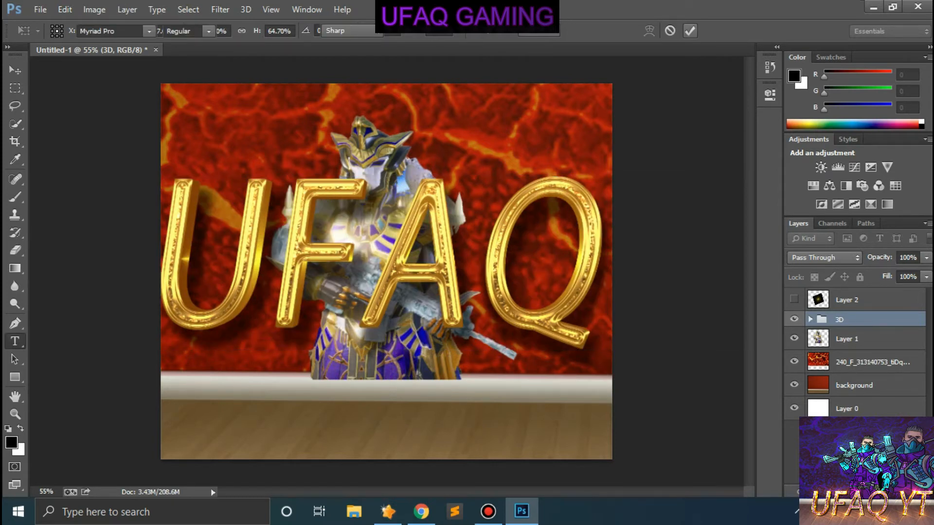
- Convert the 3D text group to a smart object and rasterize it into a single layer
{"action": "right_click", "coordinate": [857, 319]}
{"action": "left_click", "coordinate": [779, 204]}
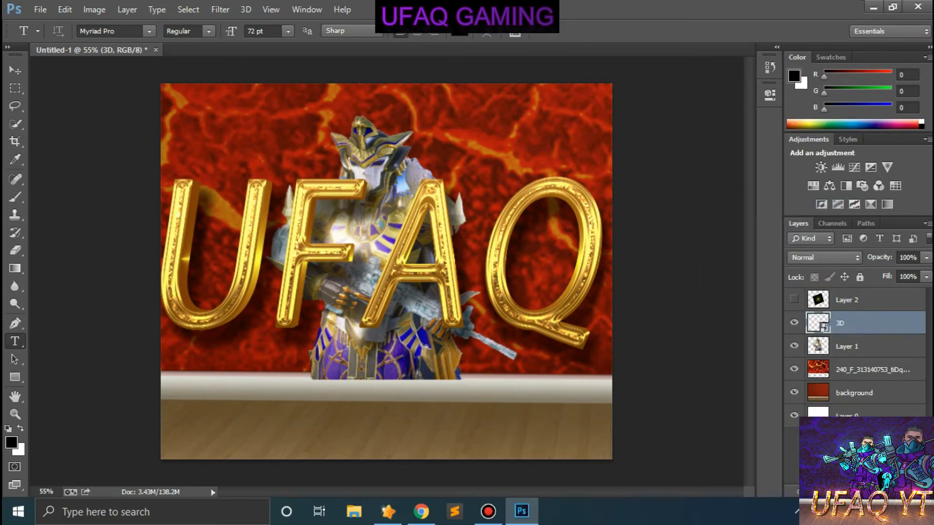
{"action": "right_click", "coordinate": [856, 323]}
{"action": "left_click", "coordinate": [574, 206]}
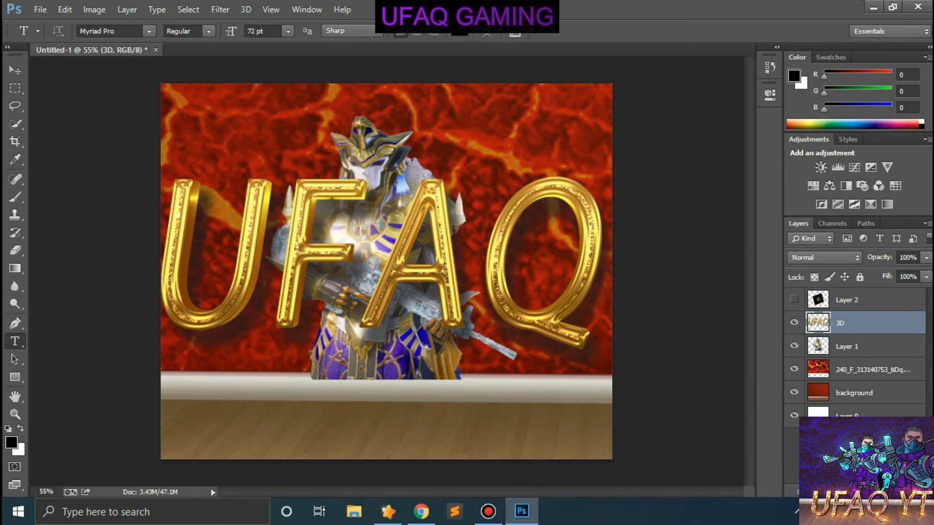
- Shrink the 3D text layer so all of "UFAQ YT" fits, and place it across the character's legs and the floor edge
{"action": "key", "text": "ctrl+t"}
{"action": "left_click_drag", "start_coordinate": [160, 176], "coordinate": [272, 208]}
{"action": "left_click_drag", "start_coordinate": [384, 253], "coordinate": [250, 309]}
{"action": "left_click_drag", "start_coordinate": [138, 265], "coordinate": [188, 279]}
{"action": "left_click_drag", "start_coordinate": [309, 302], "coordinate": [324, 359]}
{"action": "key", "text": "Return"}
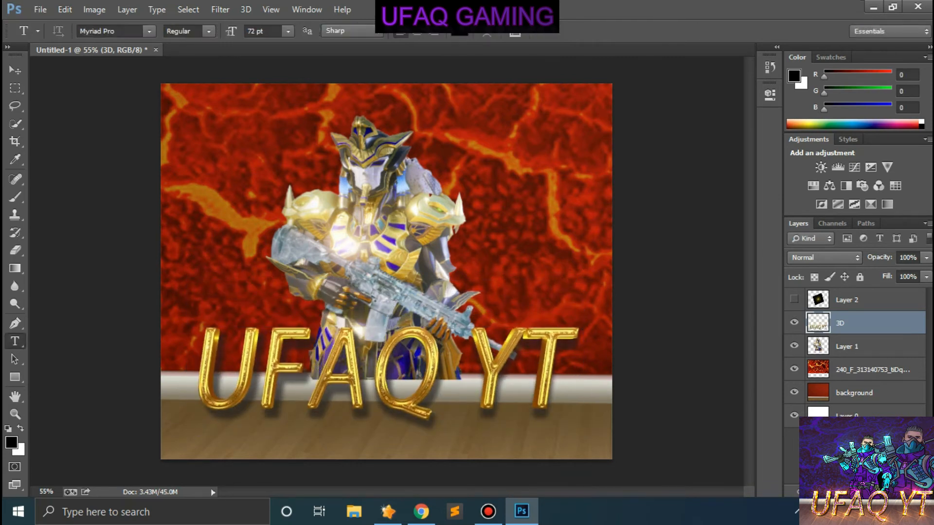
- Duplicate the character layer, then enlarge the original Layer 1 to about 163% and place it behind the copy on the canvas's right side
{"action": "left_click", "coordinate": [848, 345]}
{"action": "key", "text": "ctrl+j"}
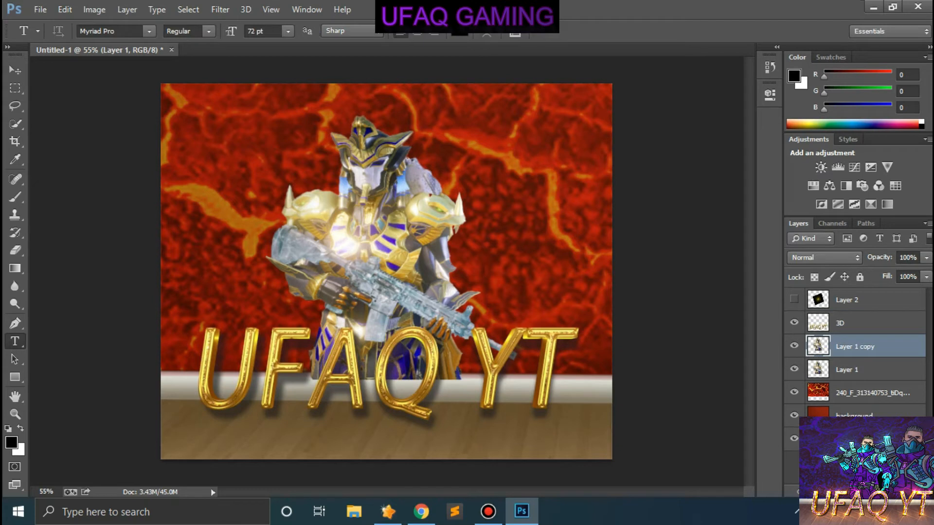
{"action": "left_click", "coordinate": [848, 370]}
{"action": "left_click_drag", "start_coordinate": [402, 263], "coordinate": [580, 268]}
{"action": "key", "text": "ctrl+t"}
{"action": "left_click_drag", "start_coordinate": [444, 122], "coordinate": [364, 38]}
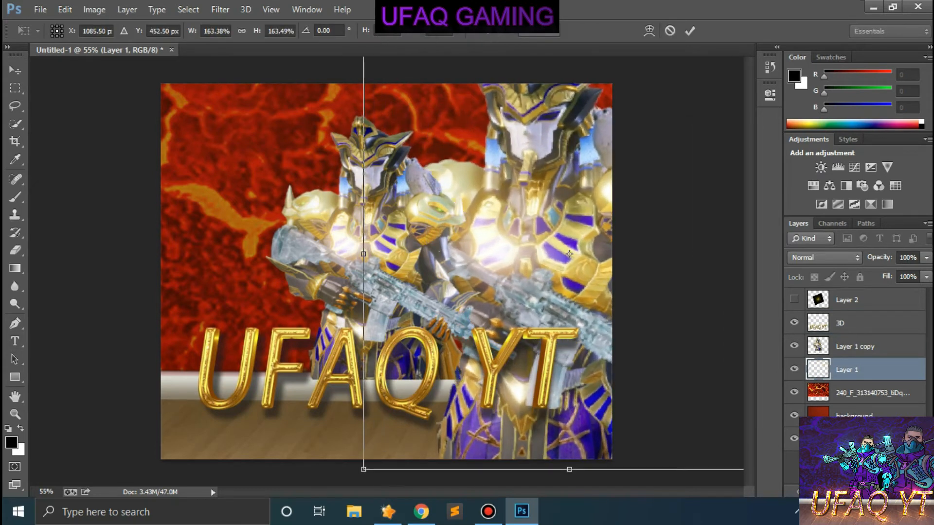
{"action": "left_click_drag", "start_coordinate": [545, 200], "coordinate": [559, 219]}
{"action": "left_click_drag", "start_coordinate": [583, 273], "coordinate": [583, 277]}
{"action": "key", "text": "Return"}
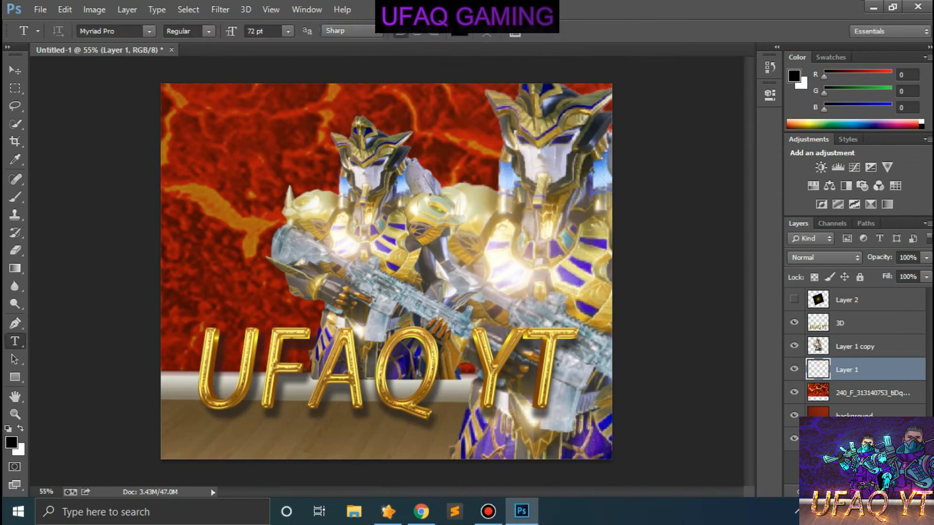
- Delete the enlarged character on Layer 1 and select Layer 1 copy
{"action": "scroll", "coordinate": [583, 277], "scroll_direction": "down", "scroll_amount": 3}
{"action": "left_click", "coordinate": [854, 347]}
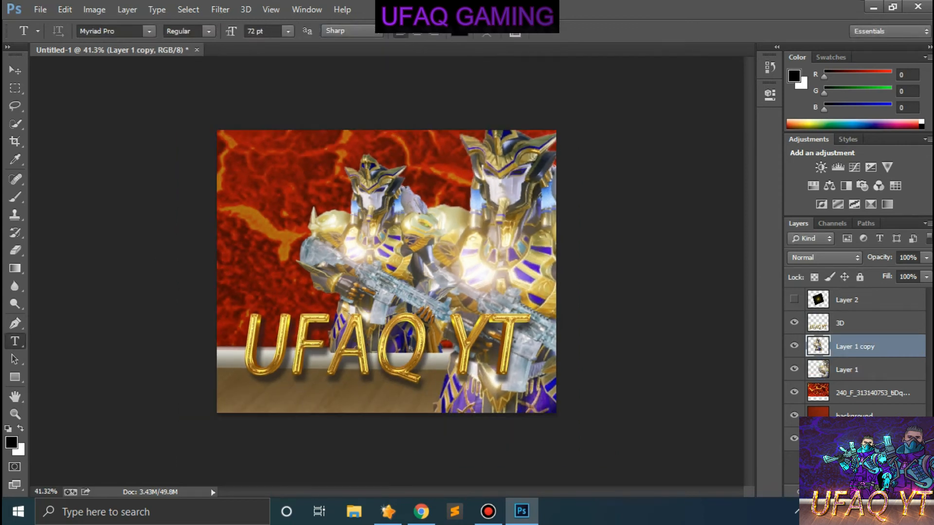
{"action": "key", "text": "alt+bracketleft"}
{"action": "key", "text": "Delete"}
{"action": "key", "text": "alt+bracketright"}
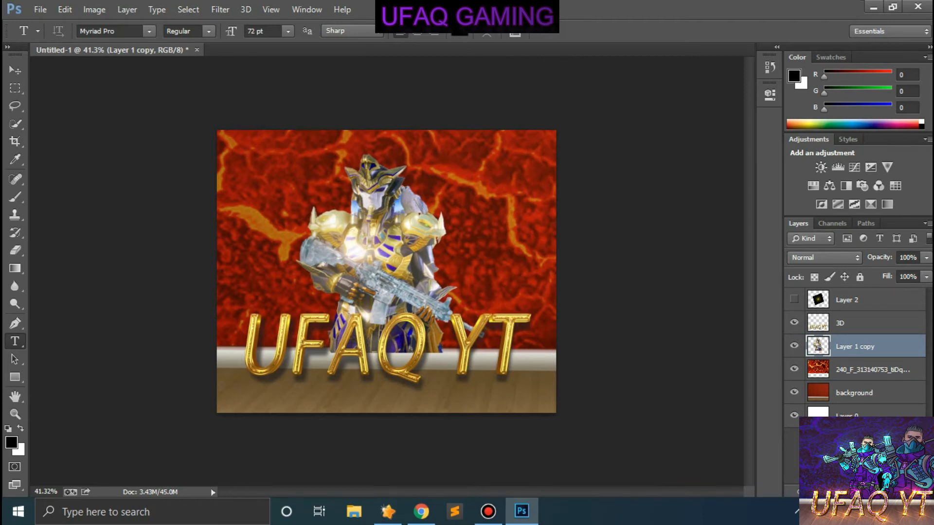
- Apply the Camera Raw filter to Layer 1 copy with Contrast +53 and Vibrance +27, leaving Shadows at 0
{"action": "key", "text": "ctrl+shift+a"}
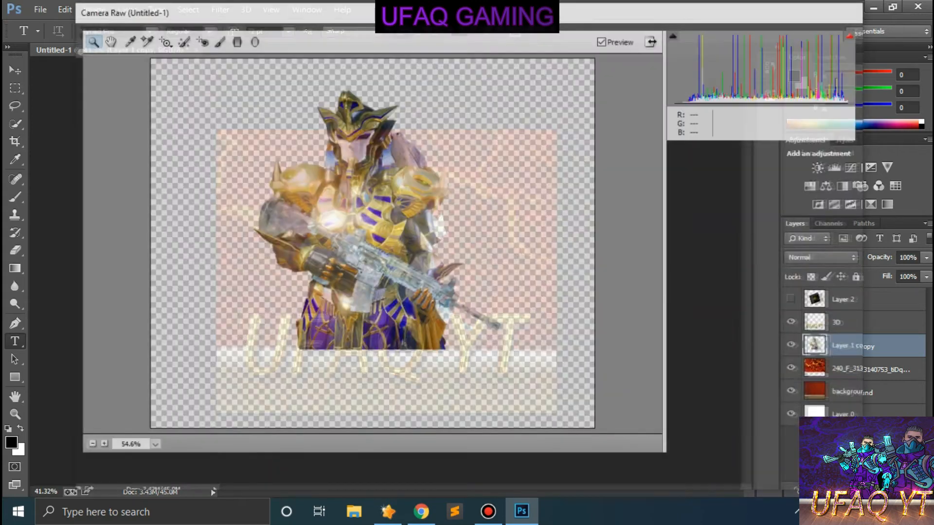
{"action": "left_click_drag", "start_coordinate": [740, 343], "coordinate": [734, 344]}
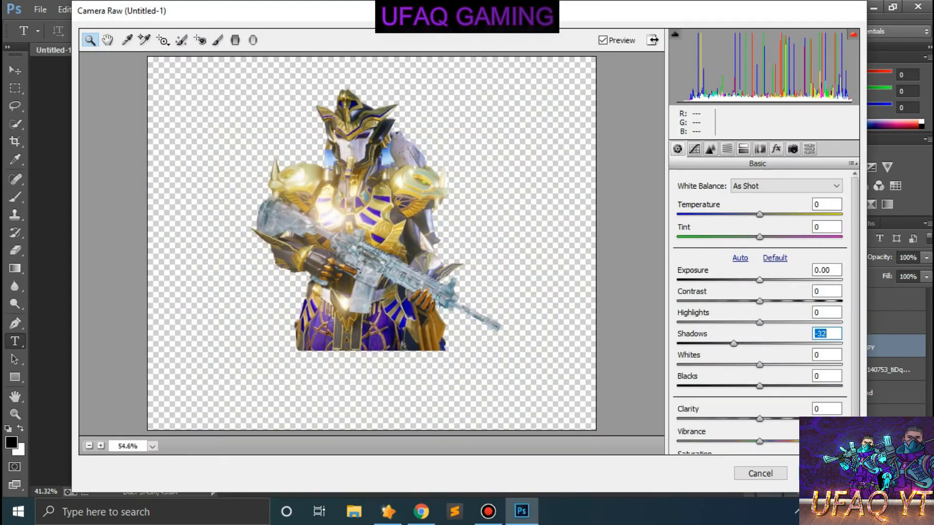
{"action": "double_click", "coordinate": [720, 343]}
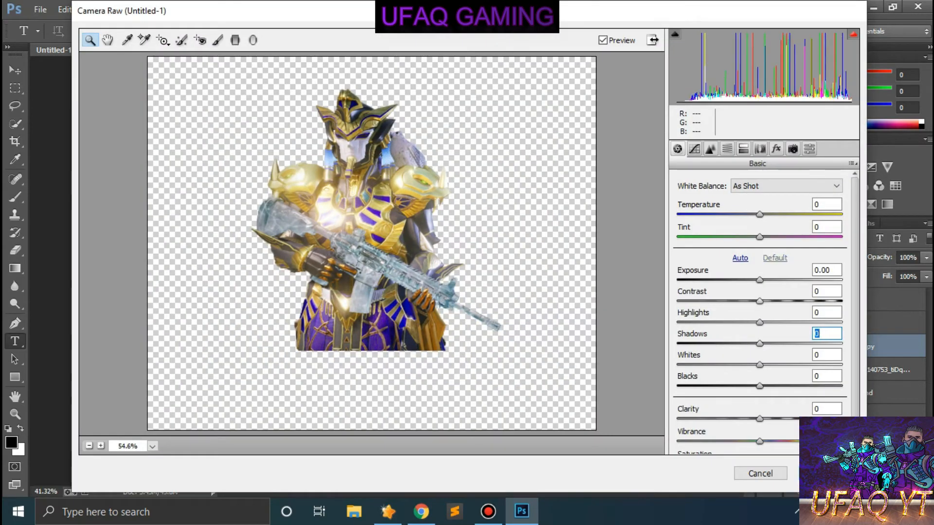
{"action": "left_click_drag", "start_coordinate": [760, 301], "coordinate": [804, 301]}
{"action": "scroll", "coordinate": [760, 312], "scroll_direction": "down", "scroll_amount": 1}
{"action": "left_click_drag", "start_coordinate": [760, 420], "coordinate": [782, 420]}
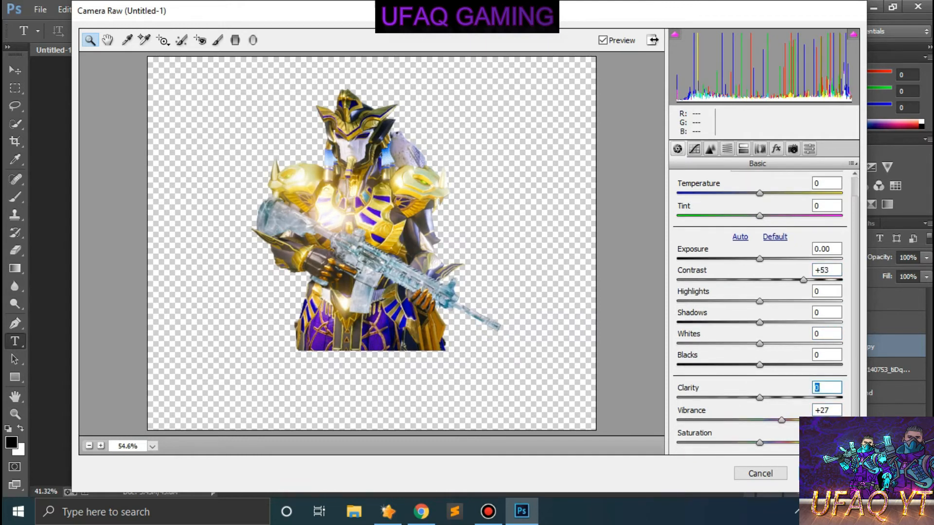
{"action": "left_click", "coordinate": [829, 473]}
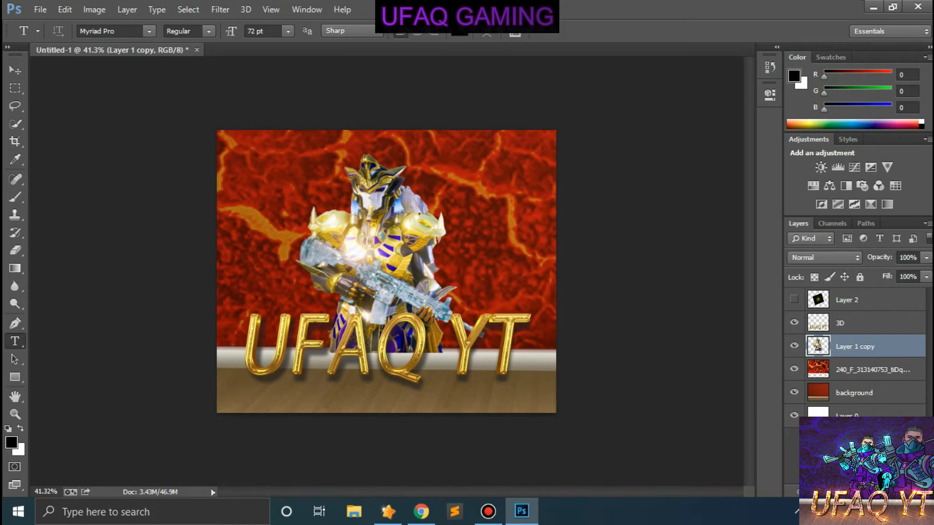
- Duplicate the adjusted character, then enlarge Layer 1 copy and place it behind the duplicate at the canvas's right edge
{"action": "key", "text": "ctrl+j"}
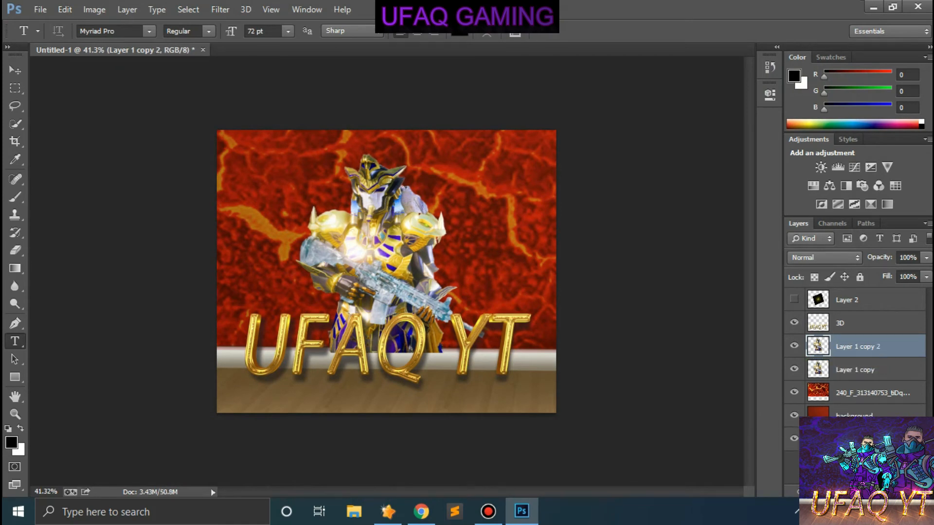
{"action": "left_click", "coordinate": [855, 370]}
{"action": "key", "text": "ctrl+t"}
{"action": "left_click_drag", "start_coordinate": [297, 155], "coordinate": [218, 72]}
{"action": "left_click_drag", "start_coordinate": [390, 253], "coordinate": [548, 293]}
{"action": "key", "text": "t"}
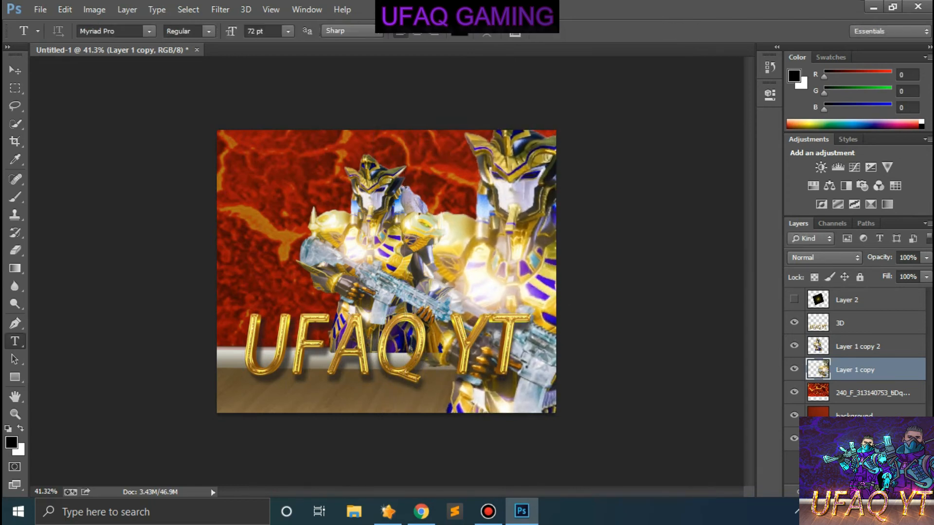
- Fade the enlarged character on Layer 1 copy with 82% fill and 86% opacity
{"action": "left_click_drag", "start_coordinate": [926, 277], "coordinate": [908, 292]}
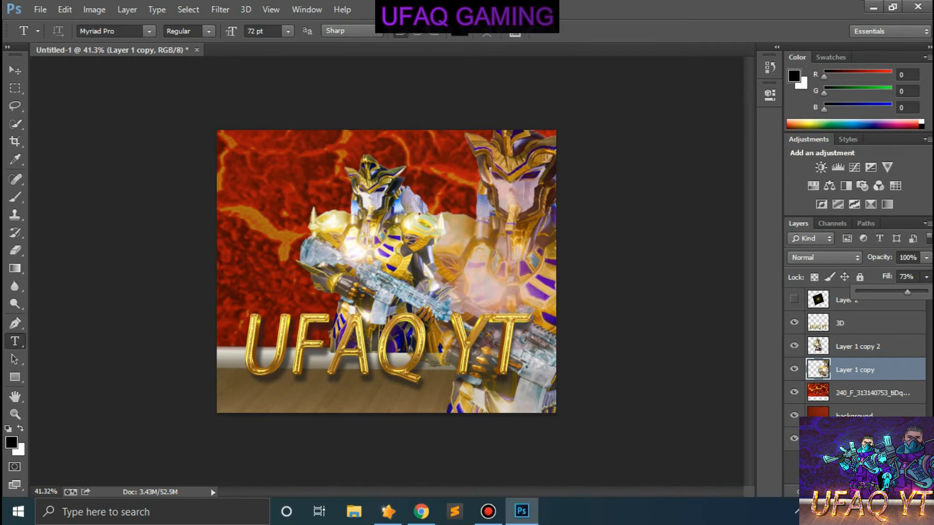
{"action": "left_click_drag", "start_coordinate": [926, 258], "coordinate": [915, 293]}
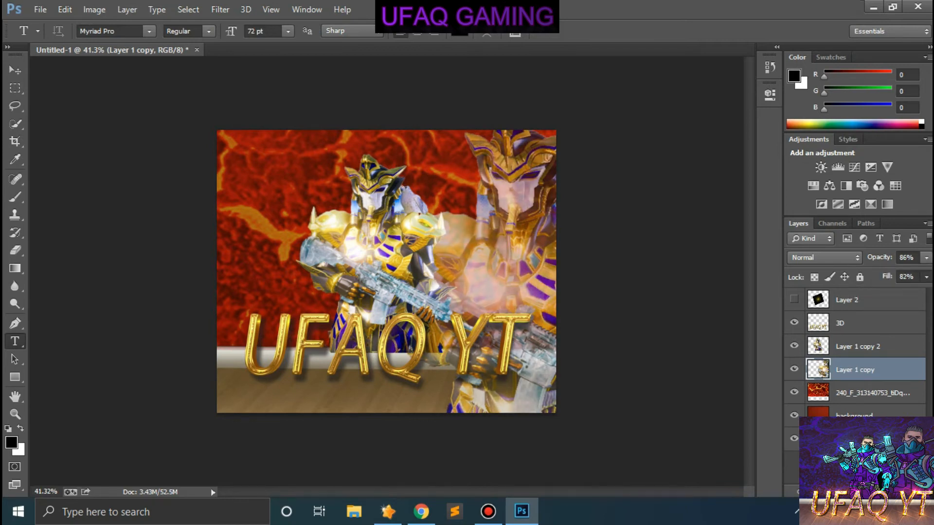
- Apply the Camera Raw filter to the smaller character (Layer 1 copy 2) with Temperature -16, Contrast +48 and Clarity +29
{"action": "left_click", "coordinate": [858, 347]}
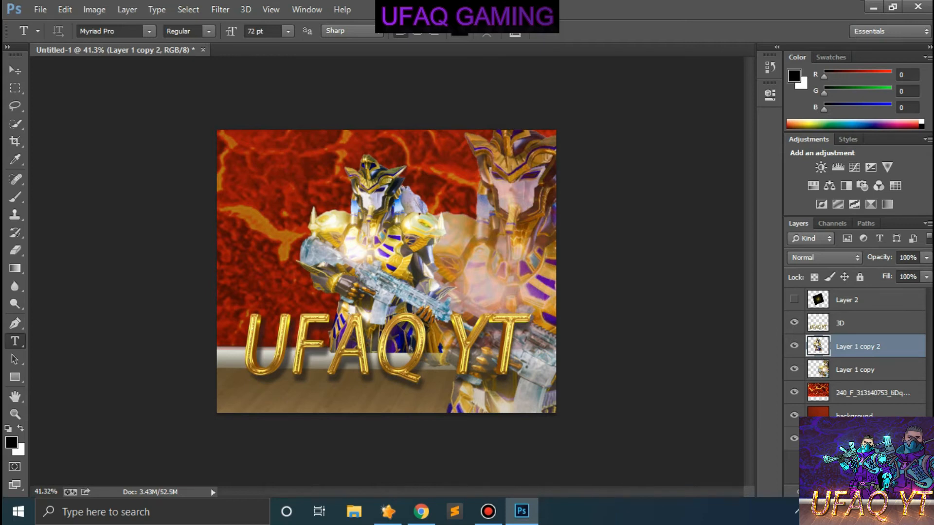
{"action": "key", "text": "ctrl+shift+a"}
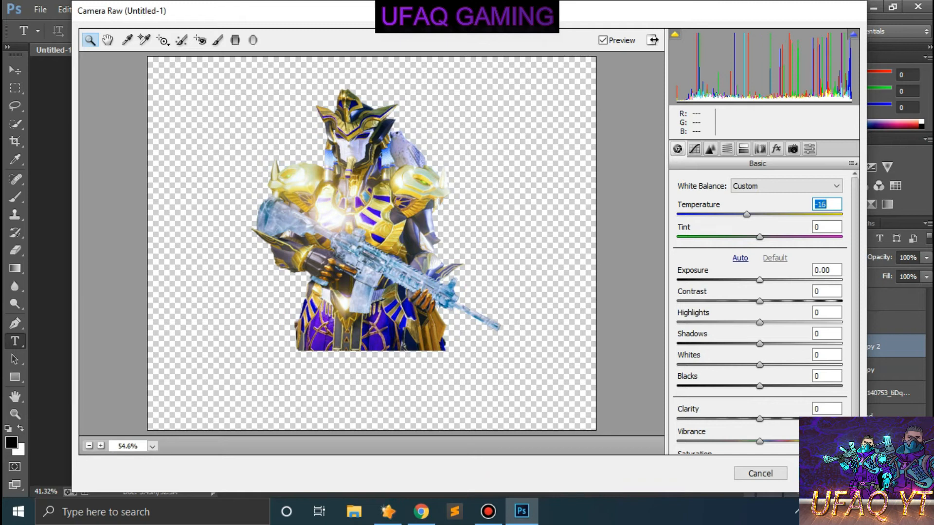
{"action": "left_click_drag", "start_coordinate": [760, 281], "coordinate": [798, 301]}
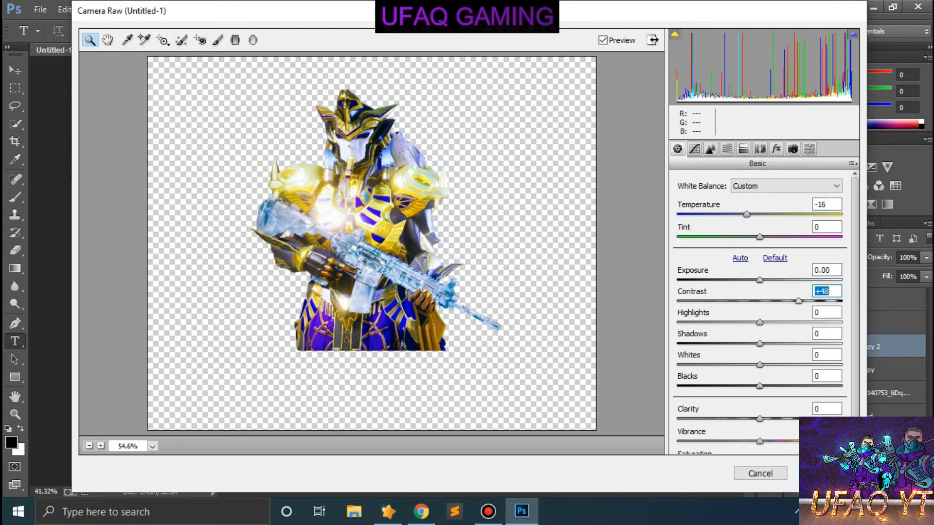
{"action": "scroll", "coordinate": [799, 301], "scroll_direction": "down", "scroll_amount": 1}
{"action": "key", "text": "Down"}
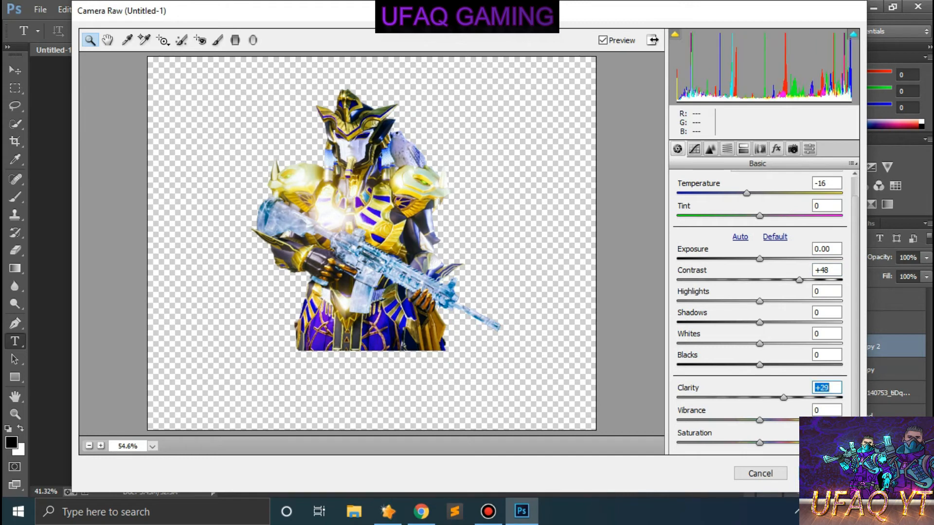
{"action": "key", "text": "Return"}
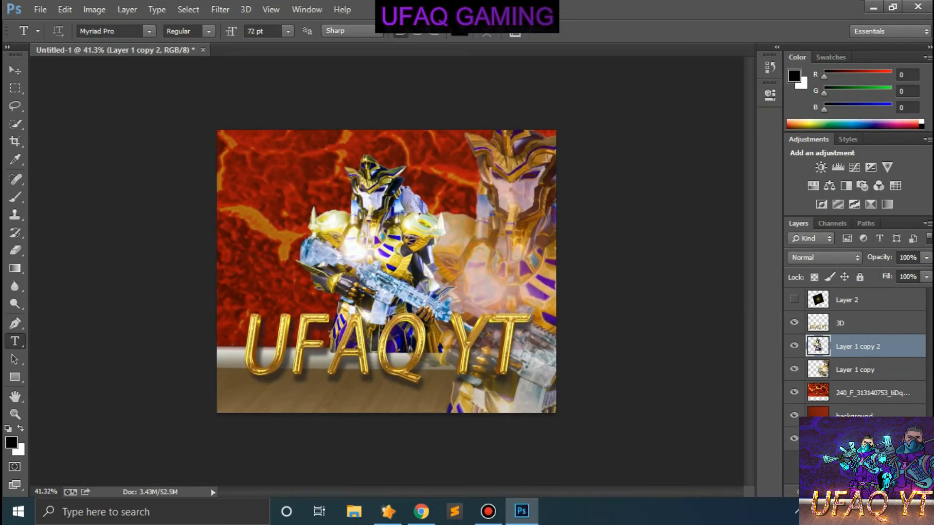
- Apply the Camera Raw filter to the enlarged character (Layer 1 copy) with Contrast +33 and Clarity +28
{"action": "left_click", "coordinate": [855, 370]}
{"action": "key", "text": "ctrl+shift+a"}
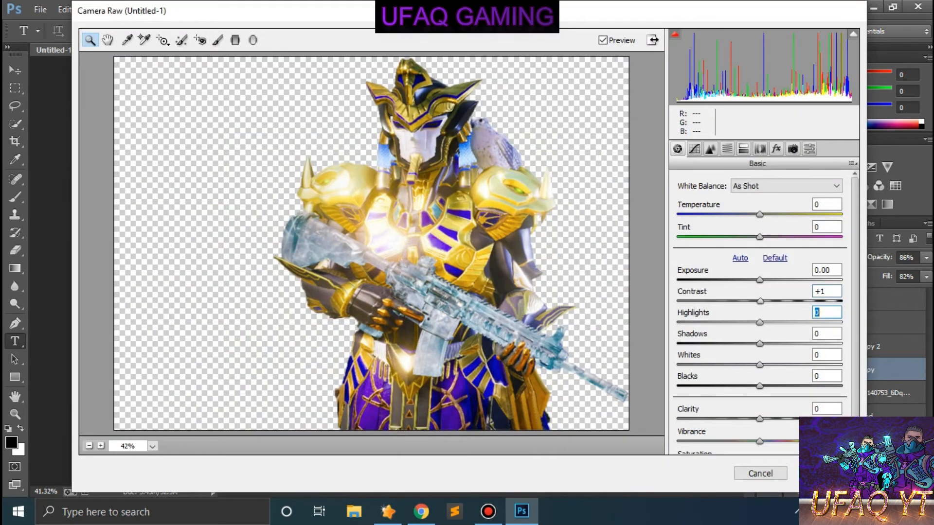
{"action": "left_click_drag", "start_coordinate": [760, 301], "coordinate": [787, 301]}
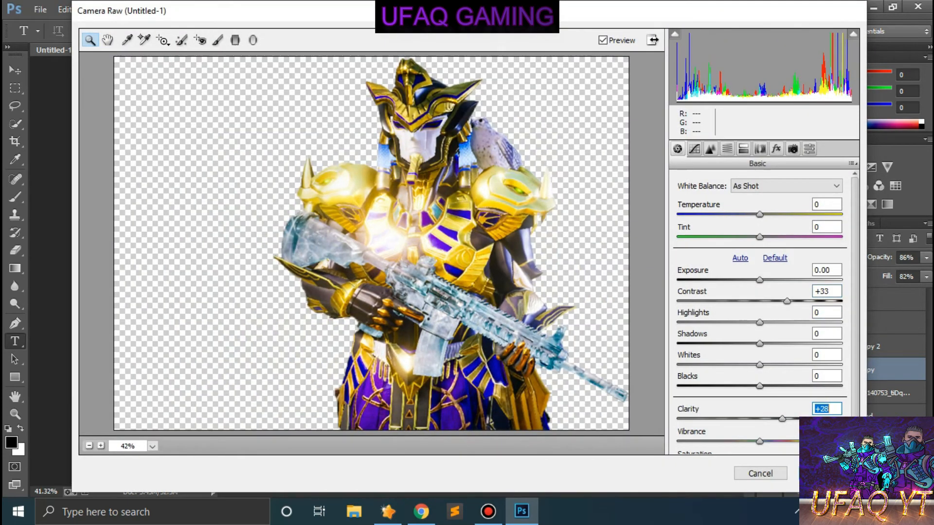
{"action": "key", "text": "Return"}
{"action": "scroll", "coordinate": [387, 272], "scroll_direction": "down", "scroll_amount": 1}
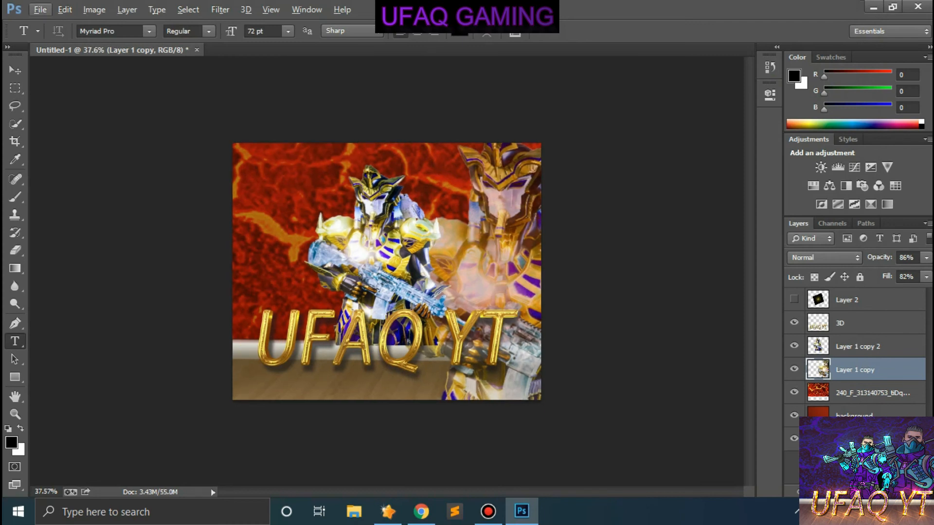
- Enlarge the gold "UFAQ YT" text on the 3D layer slightly, scaling its height to 105.94%
{"action": "left_click", "coordinate": [857, 323]}
{"action": "key", "text": "ctrl+t"}
{"action": "left_click_drag", "start_coordinate": [259, 307], "coordinate": [254, 301]}
{"action": "left_click_drag", "start_coordinate": [323, 322], "coordinate": [347, 343]}
{"action": "key", "text": "Return"}
{"action": "key", "text": "t"}
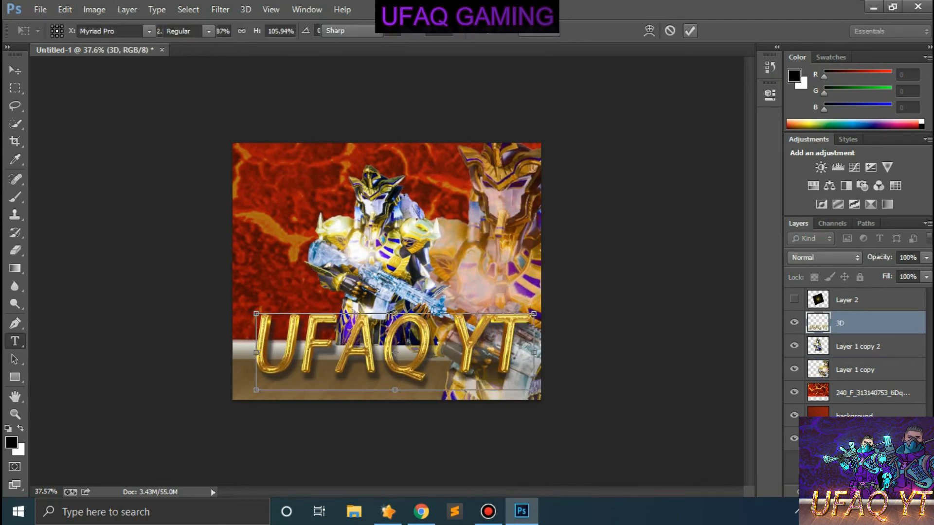
- Show the yellow light flare on Layer 2 and set its blend mode to Screen
{"action": "left_click", "coordinate": [847, 301]}
{"action": "left_click", "coordinate": [795, 299]}
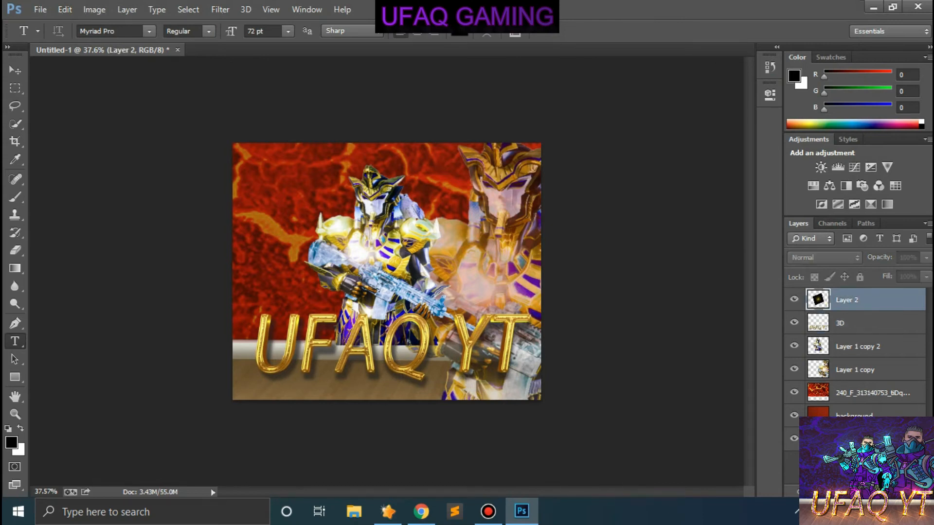
{"action": "left_click", "coordinate": [824, 257]}
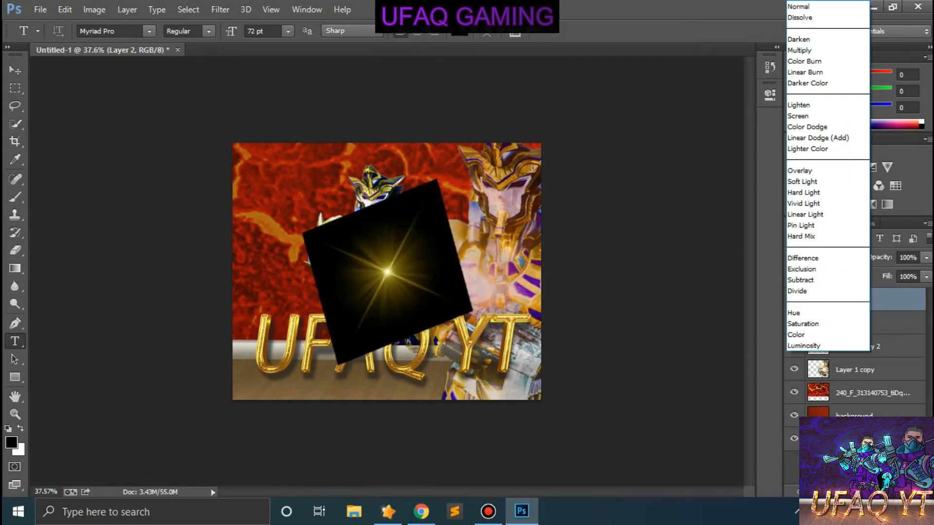
{"action": "left_click", "coordinate": [812, 116]}
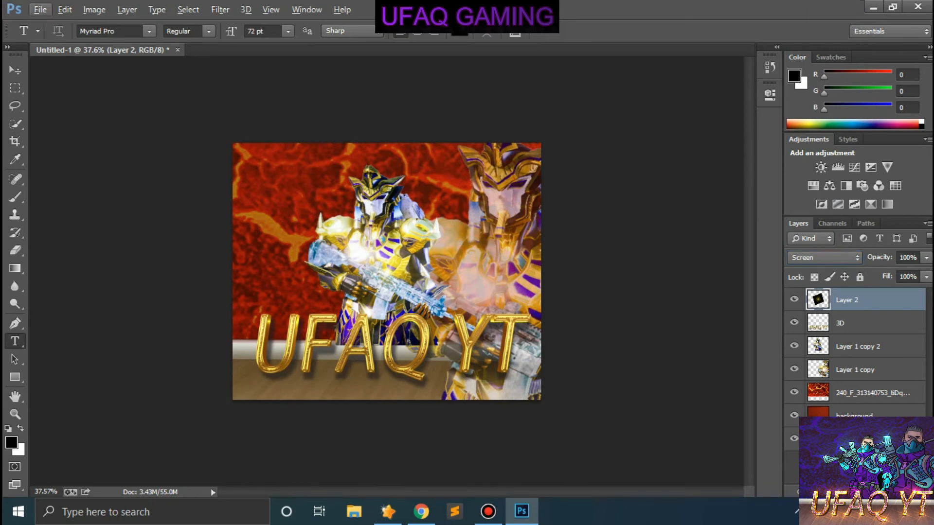
{"action": "left_click", "coordinate": [384, 267]}
{"action": "key", "text": "Escape"}
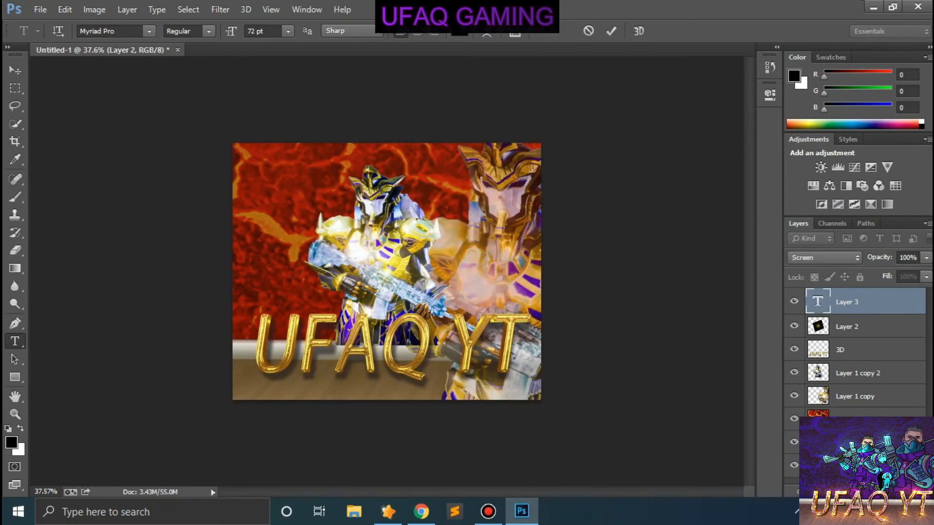
{"action": "key", "text": "ctrl+plus"}
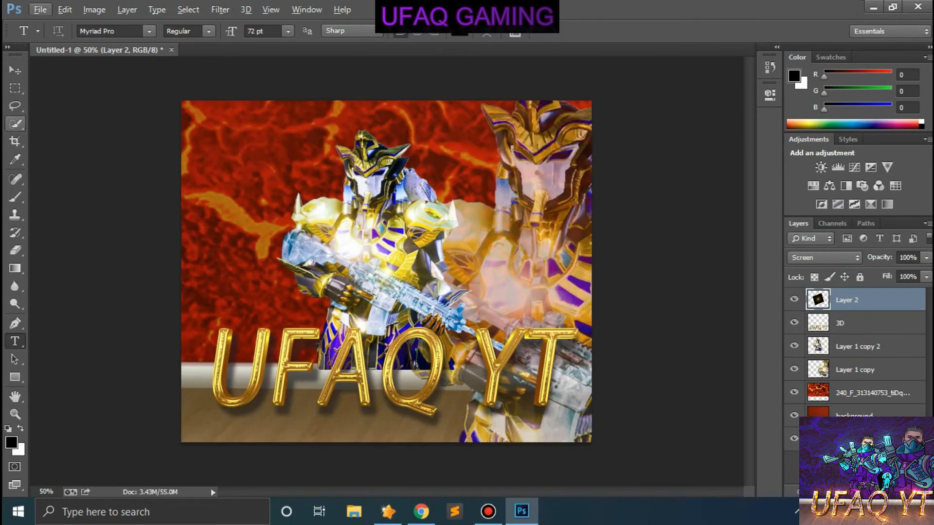
- Move the flare onto the upper end of the U's first stem and shrink it to about 37% of its size
{"action": "left_click", "coordinate": [15, 124]}
{"action": "key", "text": "ctrl+plus"}
{"action": "mouse_move", "coordinate": [408, 267]}
{"action": "left_mouse_down"}
{"action": "mouse_move", "coordinate": [361, 302]}
{"action": "mouse_move", "coordinate": [299, 326]}
{"action": "mouse_move", "coordinate": [195, 360]}
{"action": "mouse_move", "coordinate": [192, 340]}
{"action": "left_mouse_up"}
{"action": "key", "text": "ctrl+t"}
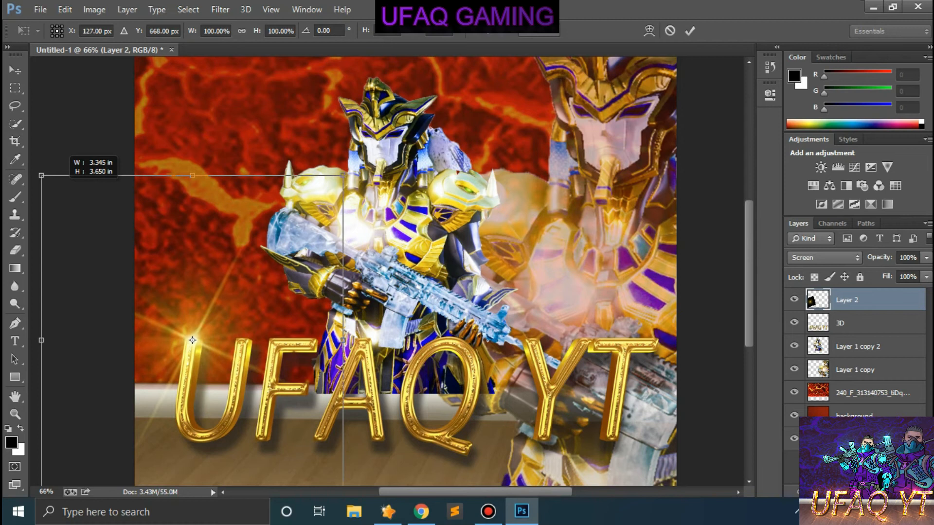
{"action": "left_click_drag", "start_coordinate": [41, 175], "coordinate": [136, 259]}
{"action": "key", "text": "Return"}
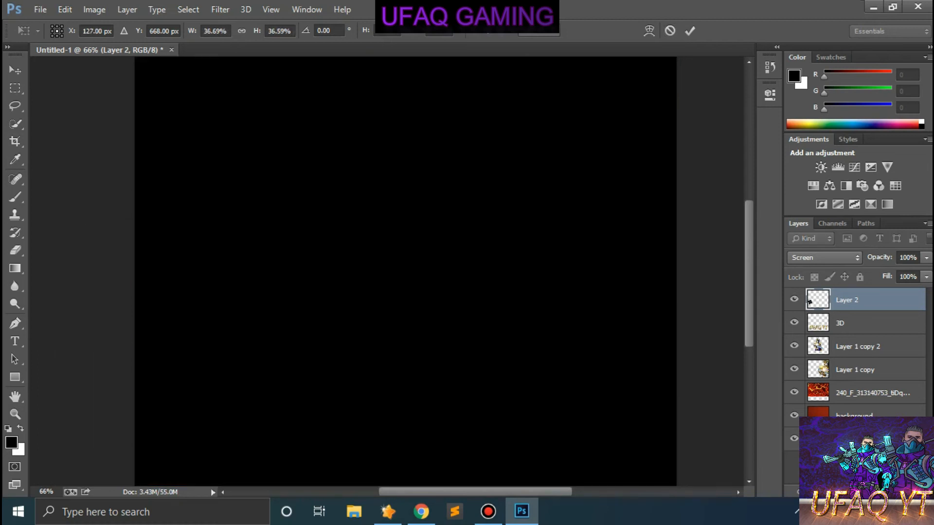
- Duplicate the small yellow flare repeatedly onto the ends and corners of the letters U, F, A and Q
{"action": "scroll", "coordinate": [340, 307], "scroll_direction": "up", "scroll_amount": 2}
{"action": "scroll", "coordinate": [239, 272], "scroll_direction": "down", "scroll_amount": 2}
{"action": "scroll", "coordinate": [166, 297], "scroll_direction": "down", "scroll_amount": 2}
{"action": "scroll", "coordinate": [161, 297], "scroll_direction": "up", "scroll_amount": 1}
{"action": "left_click_drag", "start_coordinate": [162, 287], "coordinate": [224, 295]}
{"action": "left_click_drag", "start_coordinate": [224, 295], "coordinate": [346, 331]}
{"action": "left_click_drag", "start_coordinate": [345, 331], "coordinate": [431, 282], "text": "ctrl+alt"}
{"action": "left_click", "coordinate": [858, 323]}
{"action": "left_click_drag", "start_coordinate": [403, 393], "coordinate": [395, 393], "text": "ctrl"}
{"action": "left_click_drag", "start_coordinate": [460, 318], "coordinate": [477, 418], "text": "ctrl"}
{"action": "left_click_drag", "start_coordinate": [475, 418], "coordinate": [459, 342], "text": "ctrl+alt"}
{"action": "left_click_drag", "start_coordinate": [450, 348], "coordinate": [575, 408], "text": "ctrl+alt"}
{"action": "left_click_drag", "start_coordinate": [556, 374], "coordinate": [537, 291], "text": "ctrl+alt"}
{"action": "scroll", "coordinate": [537, 291], "scroll_direction": "down", "scroll_amount": 8}
{"action": "scroll", "coordinate": [384, 194], "scroll_direction": "up", "scroll_amount": 5}
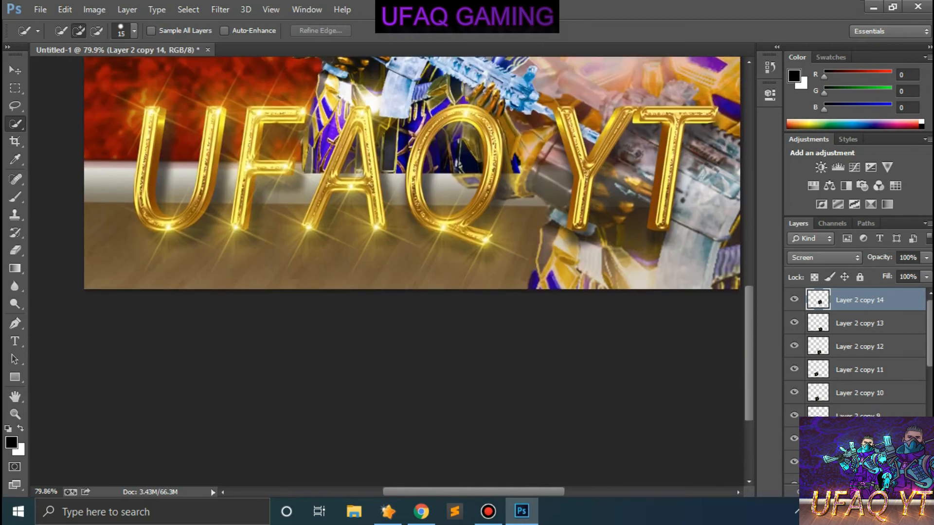
- Duplicate the yellow flare onto the upper and lower ends of the letters Y and T
{"action": "scroll", "coordinate": [384, 194], "scroll_direction": "right", "scroll_amount": 2}
{"action": "scroll", "coordinate": [384, 194], "scroll_direction": "up", "scroll_amount": 1}
{"action": "scroll", "coordinate": [341, 194], "scroll_direction": "up", "scroll_amount": 3}
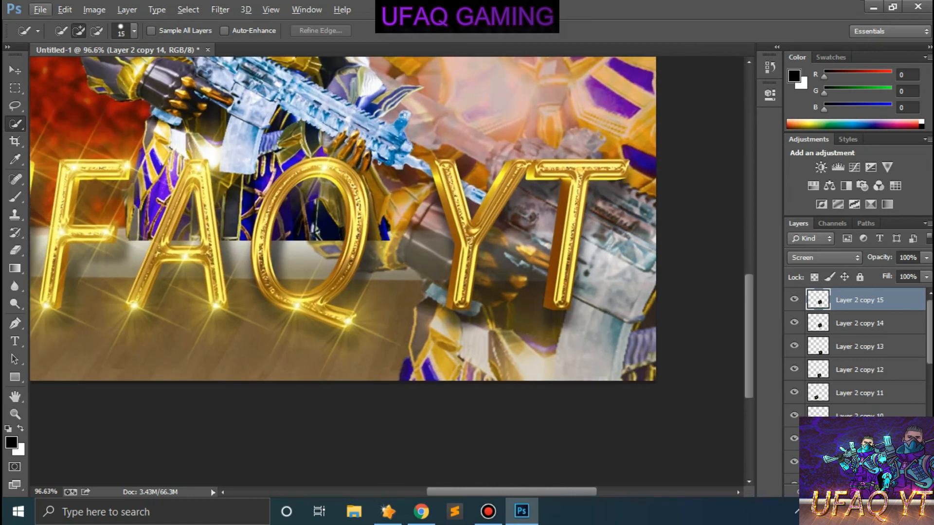
{"action": "left_click_drag", "start_coordinate": [408, 243], "coordinate": [529, 240], "text": "ctrl+alt"}
{"action": "left_click_drag", "start_coordinate": [528, 207], "coordinate": [587, 219]}
{"action": "left_click_drag", "start_coordinate": [586, 218], "coordinate": [535, 324]}
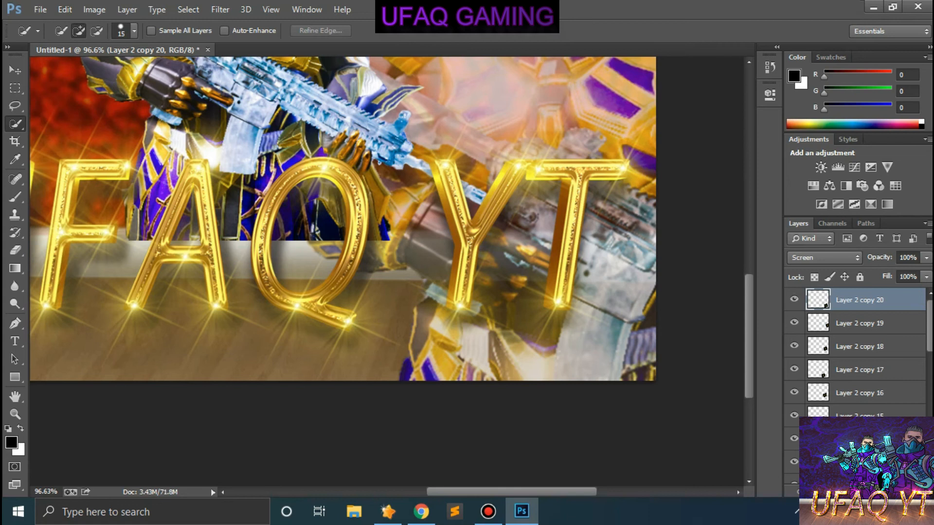
- Duplicate the flare onto the lava background beside the character's rifle and shift the copy's Hue to -140
{"action": "scroll", "coordinate": [343, 219], "scroll_direction": "down", "scroll_amount": 3}
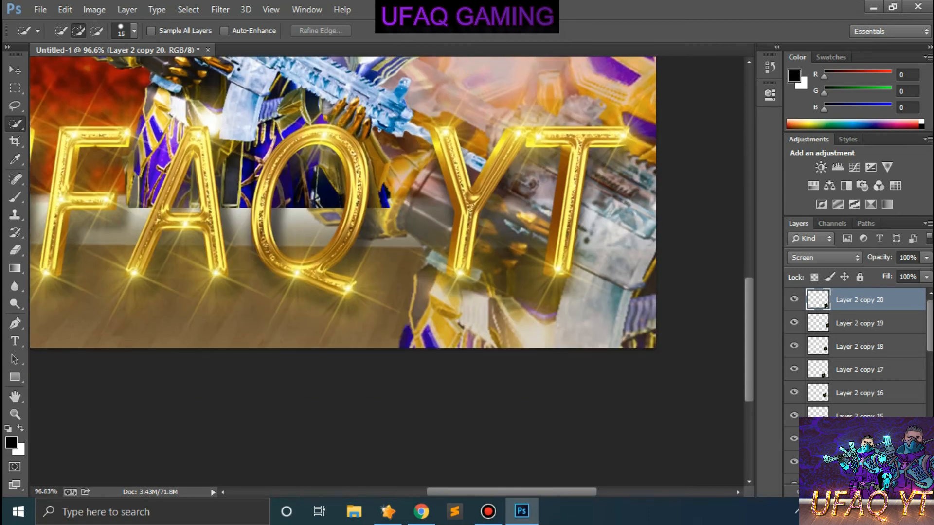
{"action": "scroll", "coordinate": [343, 263], "scroll_direction": "up", "scroll_amount": 8}
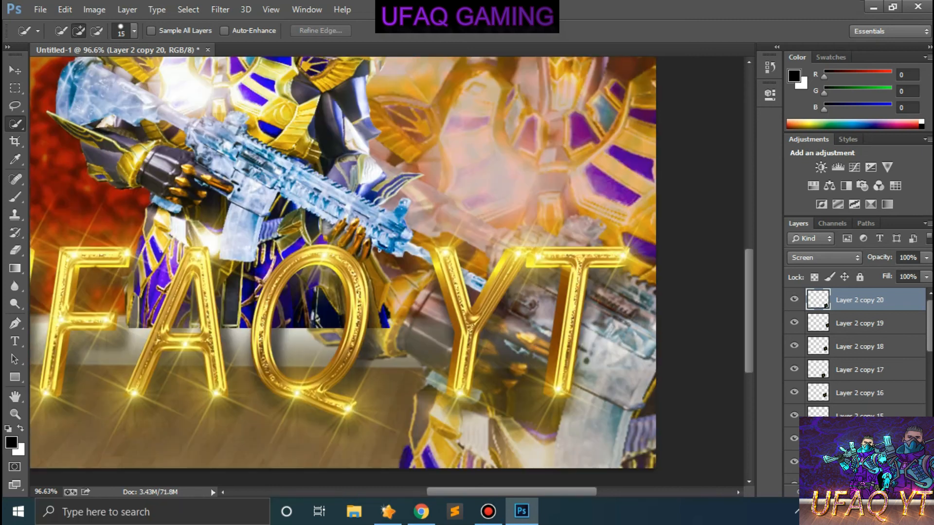
{"action": "scroll", "coordinate": [387, 268], "scroll_direction": "down", "scroll_amount": 6}
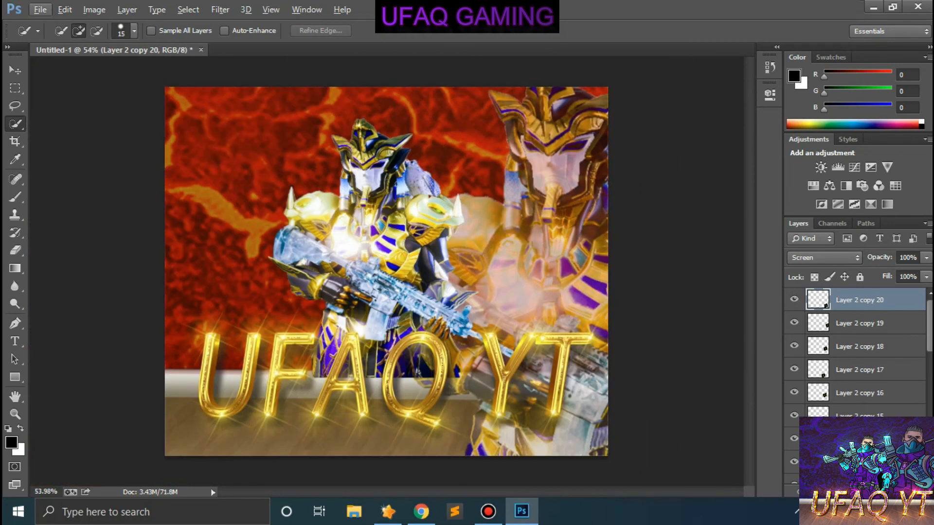
{"action": "key", "text": "ctrl+j"}
{"action": "left_click_drag", "start_coordinate": [454, 332], "coordinate": [140, 159]}
{"action": "key", "text": "ctrl+u"}
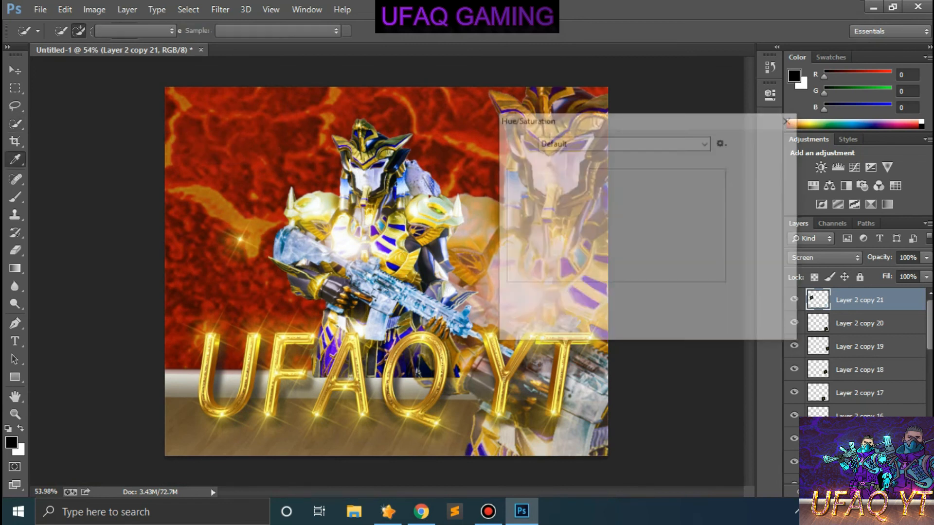
{"action": "left_click_drag", "start_coordinate": [584, 210], "coordinate": [577, 209]}
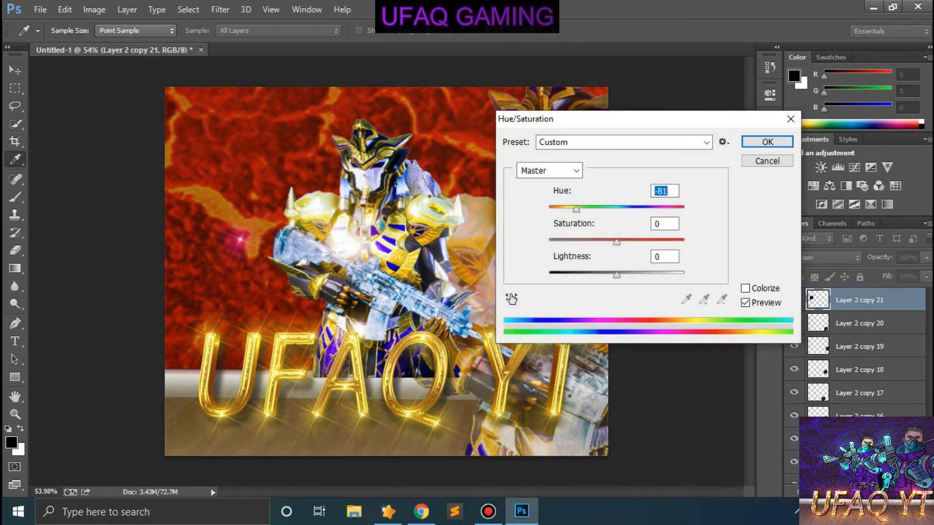
{"action": "scroll", "coordinate": [665, 191], "scroll_direction": "down", "scroll_amount": 20}
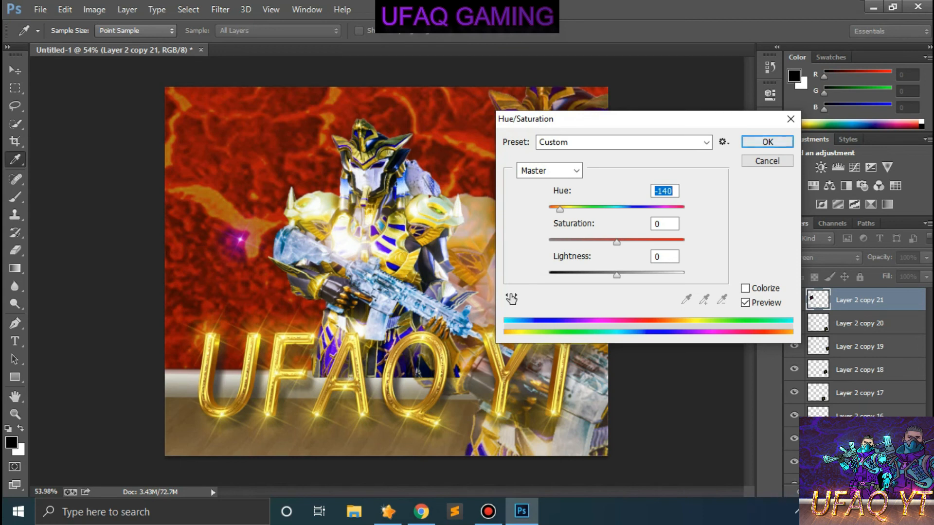
{"action": "key", "text": "Return"}
- Enlarge the purple flare to about 185%, place it at the rifle's stock, and set 78% fill and 88% opacity
{"action": "key", "text": "ctrl+t"}
{"action": "left_click_drag", "start_coordinate": [286, 291], "coordinate": [323, 332]}
{"action": "left_click_drag", "start_coordinate": [260, 287], "coordinate": [313, 272]}
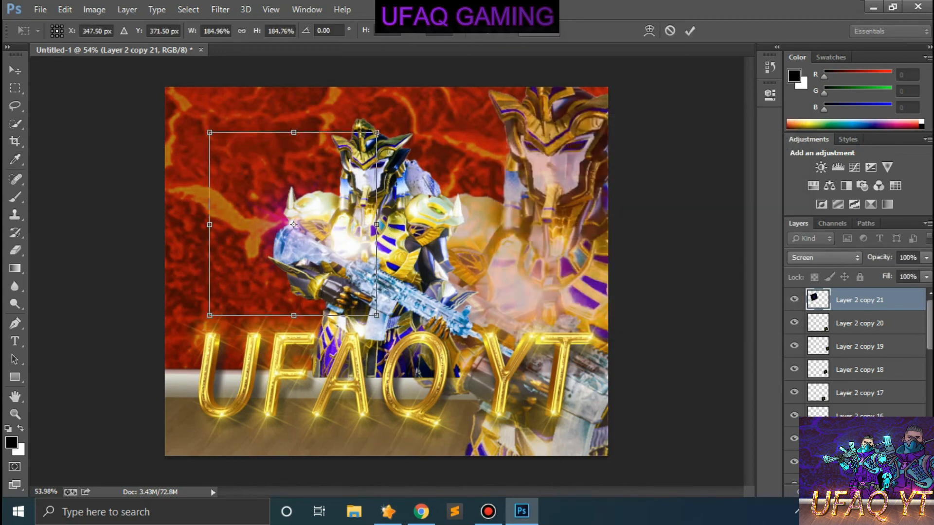
{"action": "key", "text": "Return"}
{"action": "key", "text": "w"}
{"action": "left_click", "coordinate": [927, 276]}
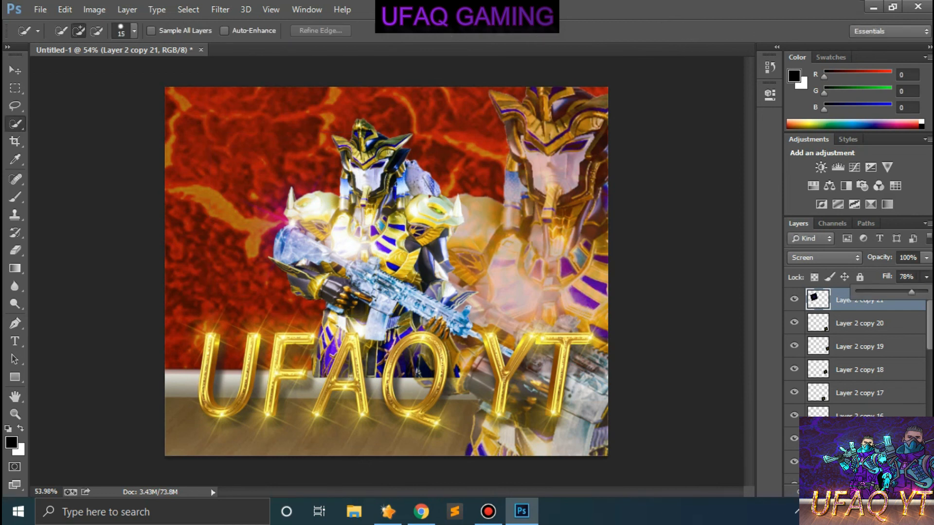
{"action": "left_click", "coordinate": [927, 258]}
- Duplicate the purple flare several times along the smaller character's rifle toward its muzzle
{"action": "scroll", "coordinate": [346, 254], "scroll_direction": "up", "scroll_amount": 2}
{"action": "left_click_drag", "start_coordinate": [280, 228], "coordinate": [416, 359]}
{"action": "left_click_drag", "start_coordinate": [435, 258], "coordinate": [509, 301]}
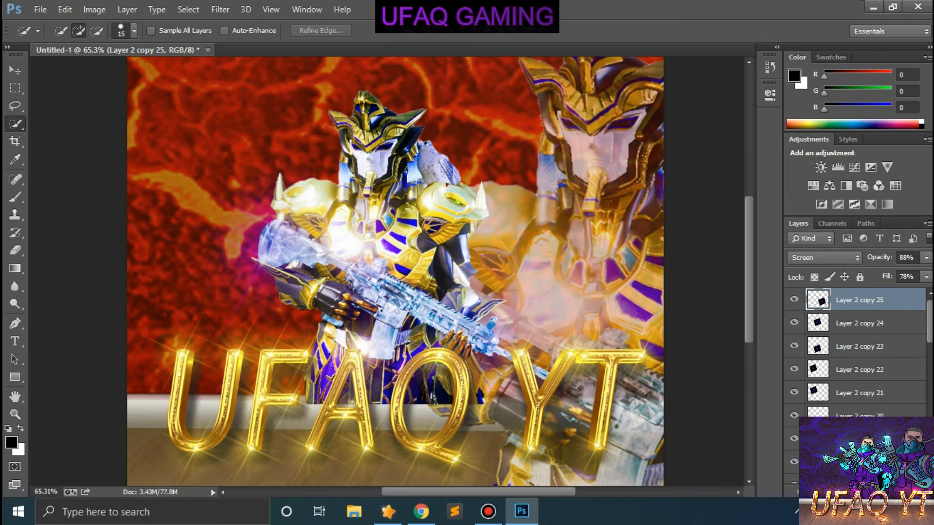
{"action": "scroll", "coordinate": [509, 301], "scroll_direction": "down", "scroll_amount": 6}
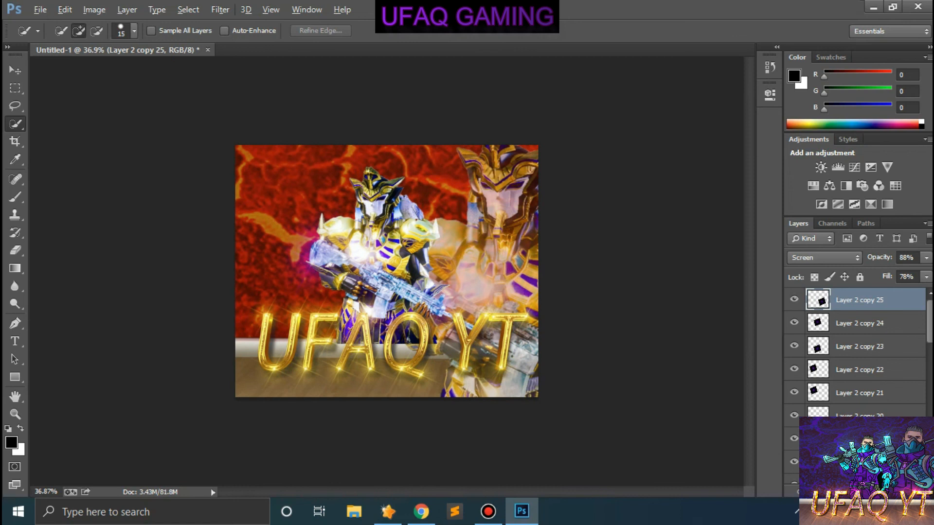
{"action": "left_click", "coordinate": [93, 9]}
{"action": "mouse_move", "coordinate": [116, 44]}
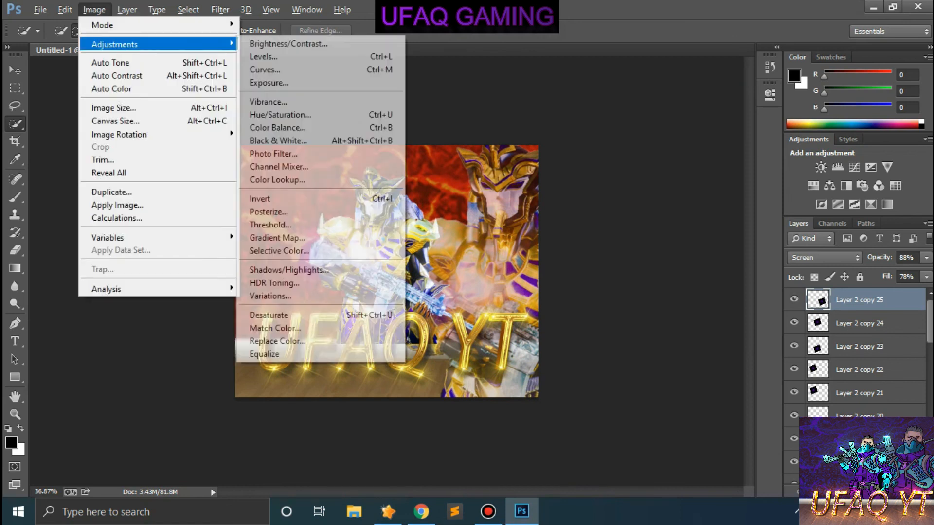
{"action": "left_click", "coordinate": [274, 283]}
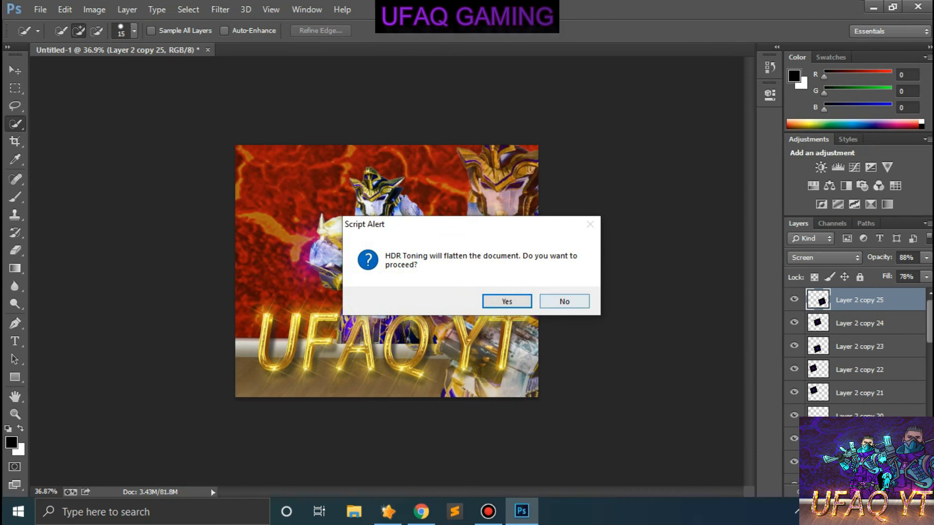
{"action": "left_click", "coordinate": [564, 301]}
- Flatten the image and adjust it in Camera Raw: Contrast +31, Highlights -23, Shadows -3, Clarity +11, Vibrance +13 and higher Saturation
{"action": "right_click", "coordinate": [878, 368]}
{"action": "left_click", "coordinate": [627, 418]}
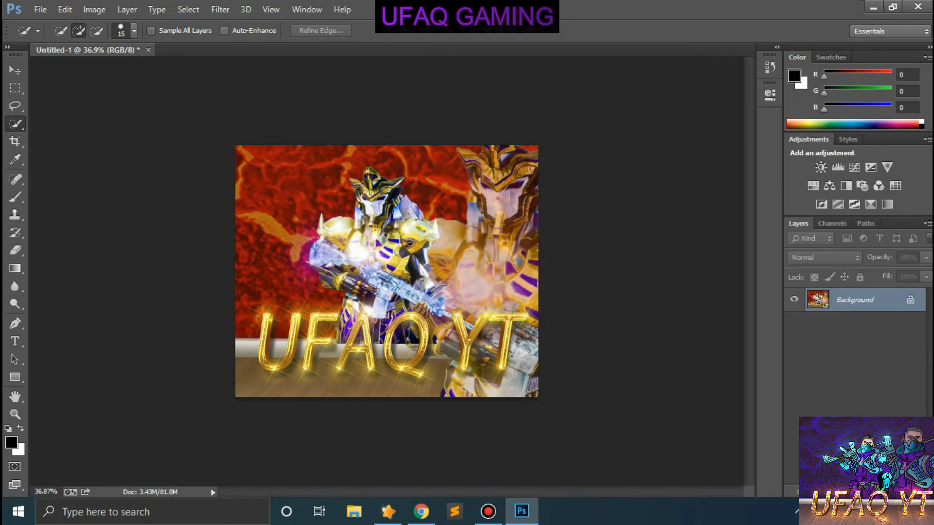
{"action": "key", "text": "ctrl+shift+a"}
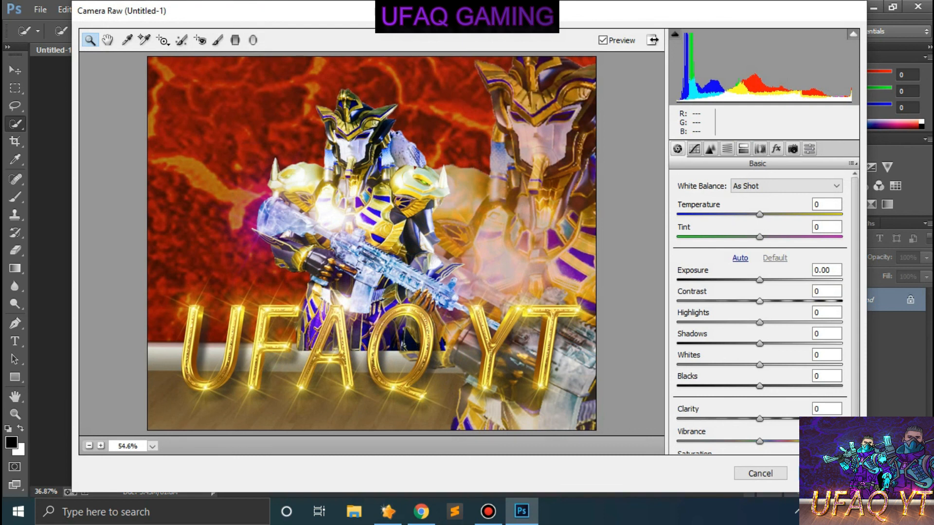
{"action": "left_click_drag", "start_coordinate": [760, 301], "coordinate": [776, 301]}
{"action": "left_click", "coordinate": [760, 323]}
{"action": "scroll", "coordinate": [760, 322], "scroll_direction": "down", "scroll_amount": 3}
{"action": "left_click_drag", "start_coordinate": [760, 398], "coordinate": [791, 421]}
{"action": "left_click_drag", "start_coordinate": [760, 443], "coordinate": [794, 443]}
{"action": "left_click_drag", "start_coordinate": [783, 398], "coordinate": [771, 420]}
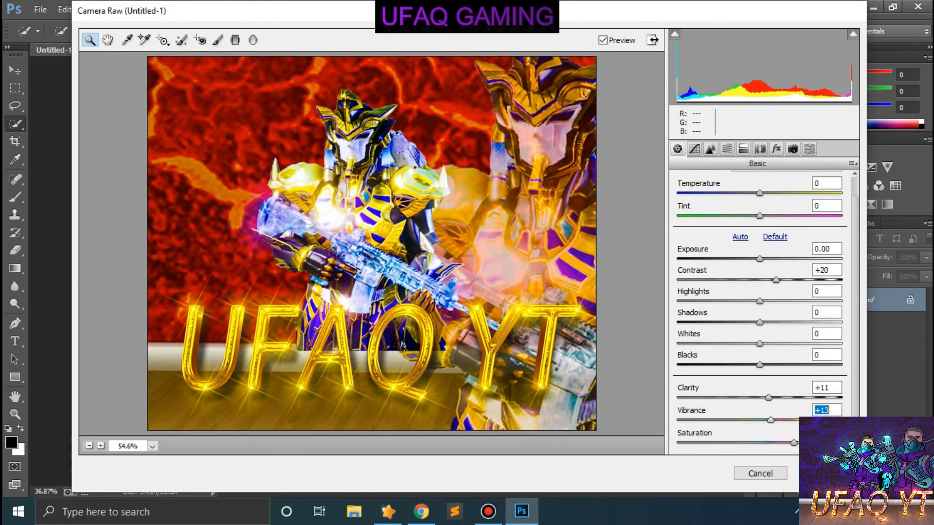
{"action": "left_click_drag", "start_coordinate": [776, 280], "coordinate": [786, 280]}
{"action": "left_click_drag", "start_coordinate": [760, 322], "coordinate": [740, 302]}
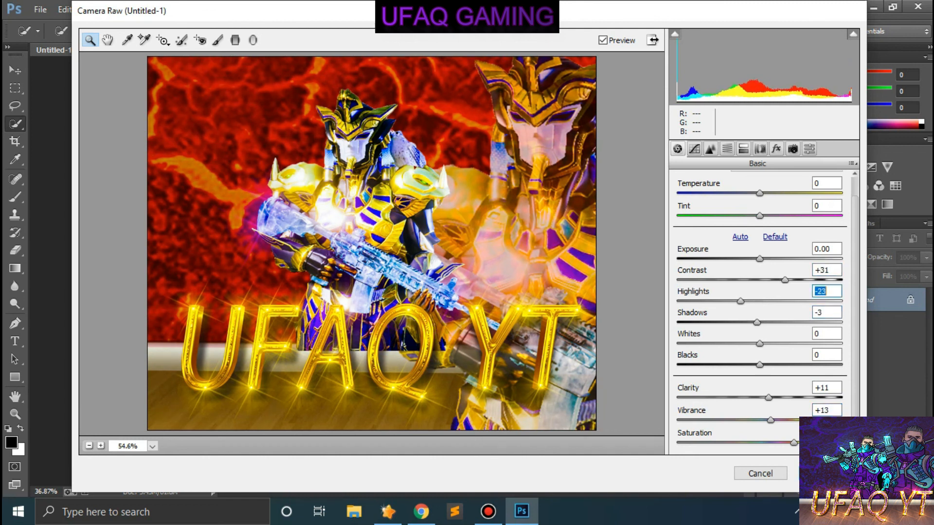